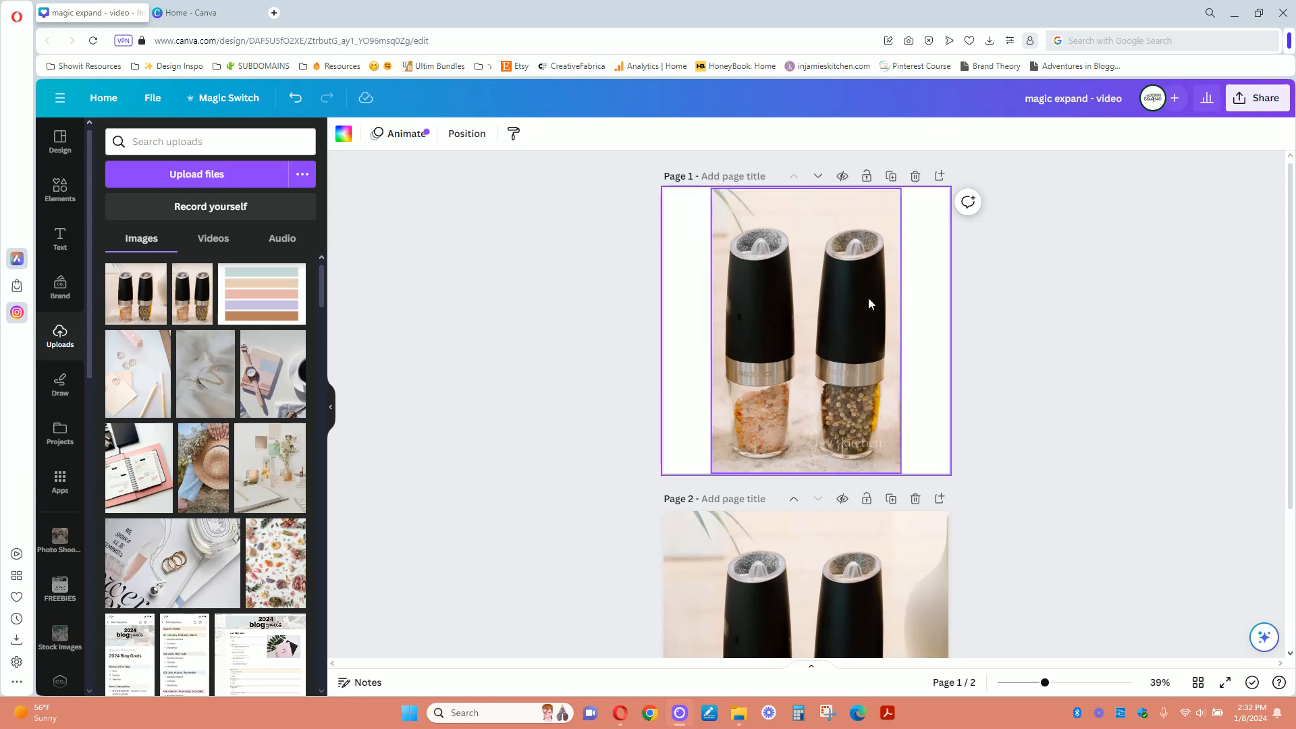
pyautogui.click(899, 203)
pyautogui.moveTo(901, 189); pyautogui.dragTo(981, 149)
pyautogui.moveTo(889, 307); pyautogui.dragTo(841, 307)
pyautogui.moveTo(935, 473); pyautogui.dragTo(953, 500)
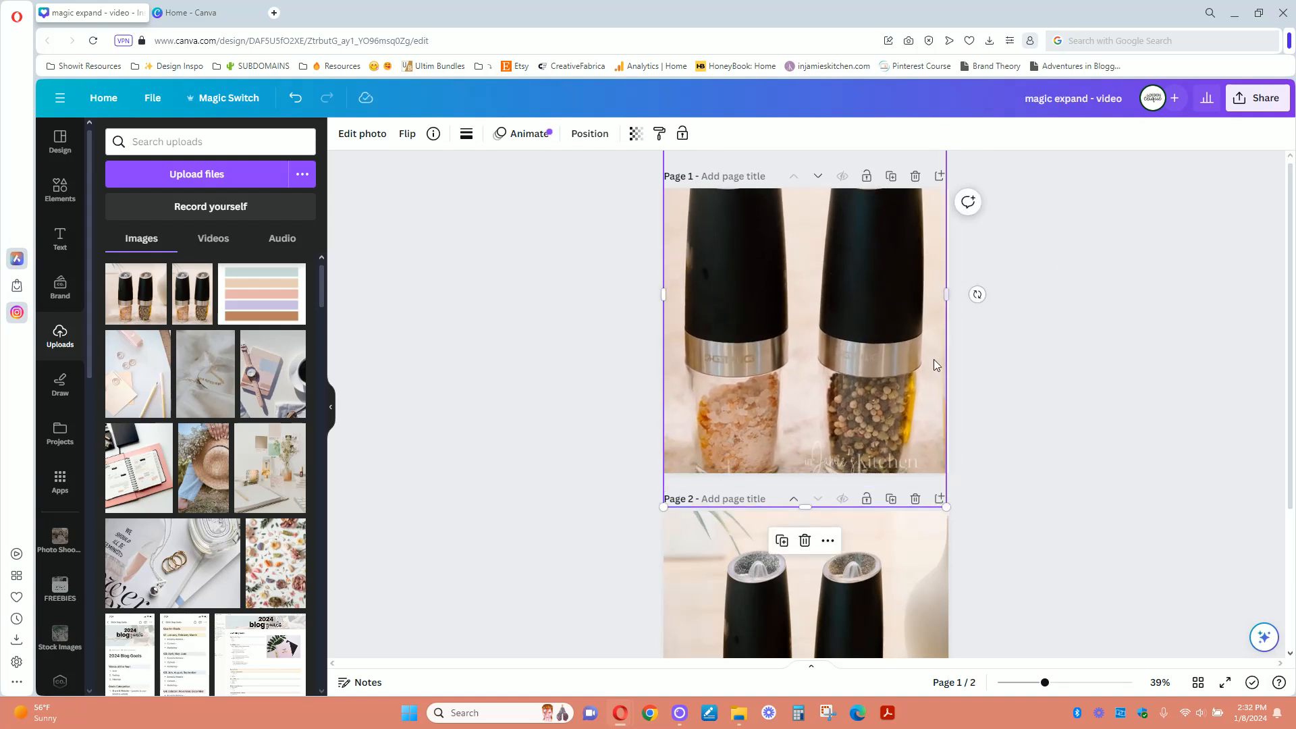
pyautogui.click(295, 98)
pyautogui.click(295, 98)
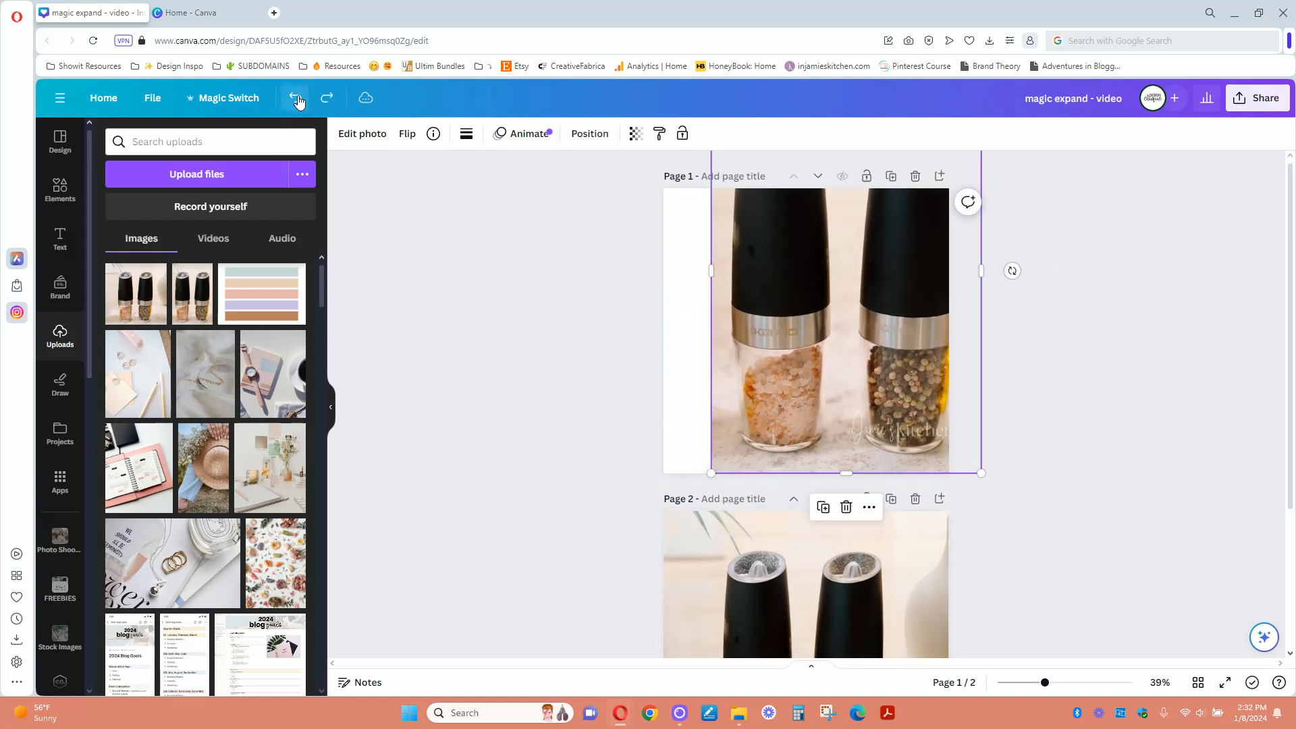
pyautogui.click(295, 98)
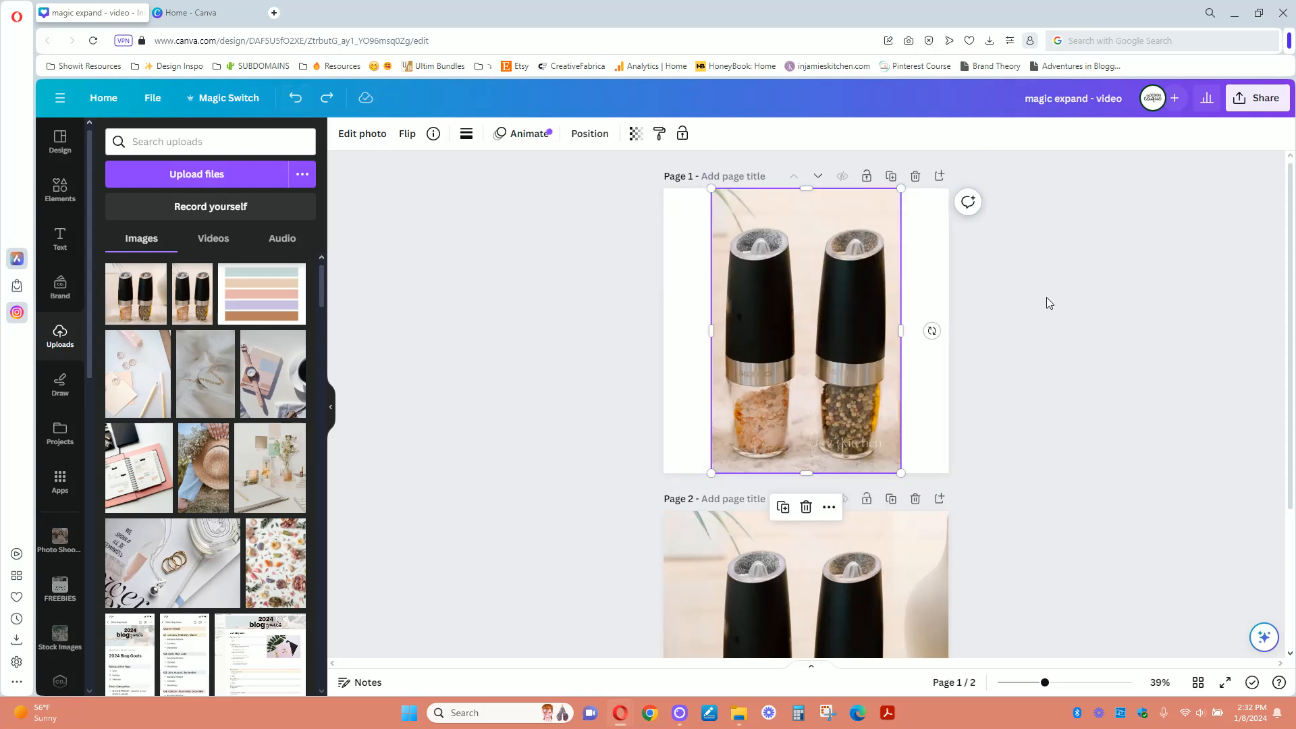
pyautogui.click(922, 385)
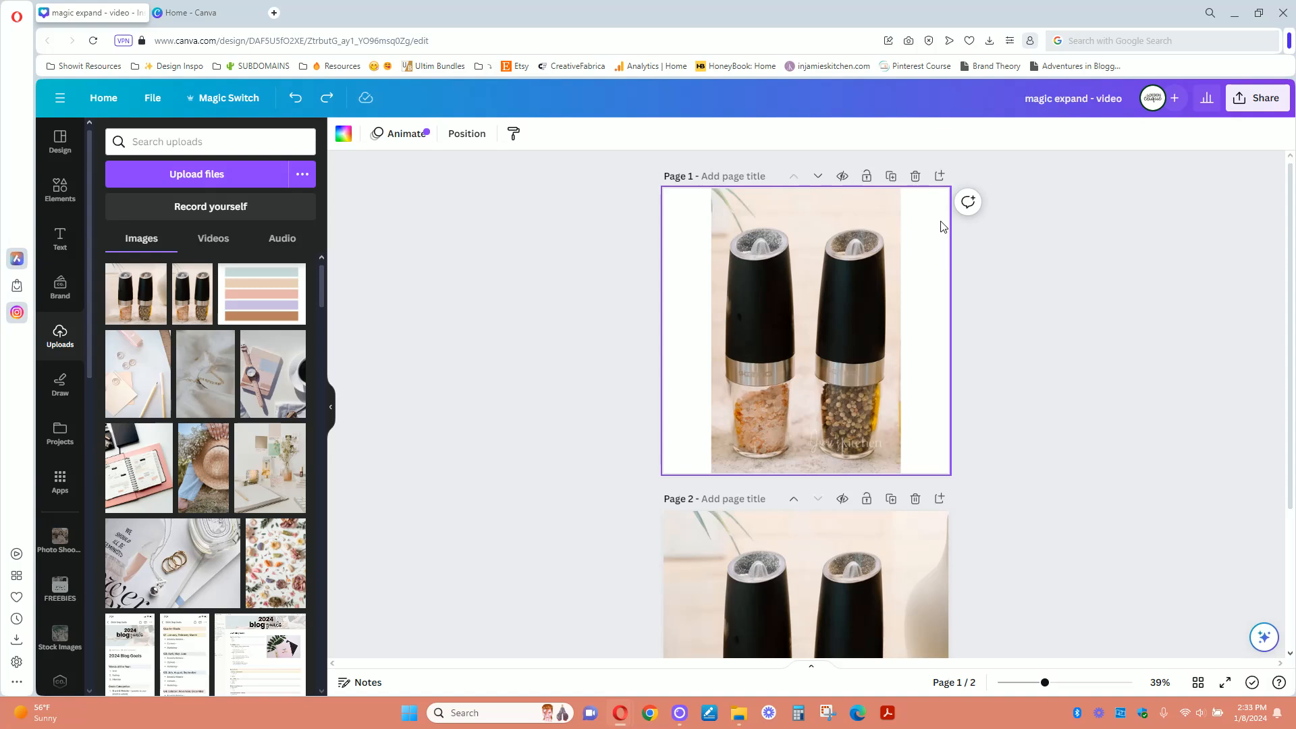
# - Extend the page 1 photo to the Whole Page size with Magic Expand
pyautogui.click(792, 249)
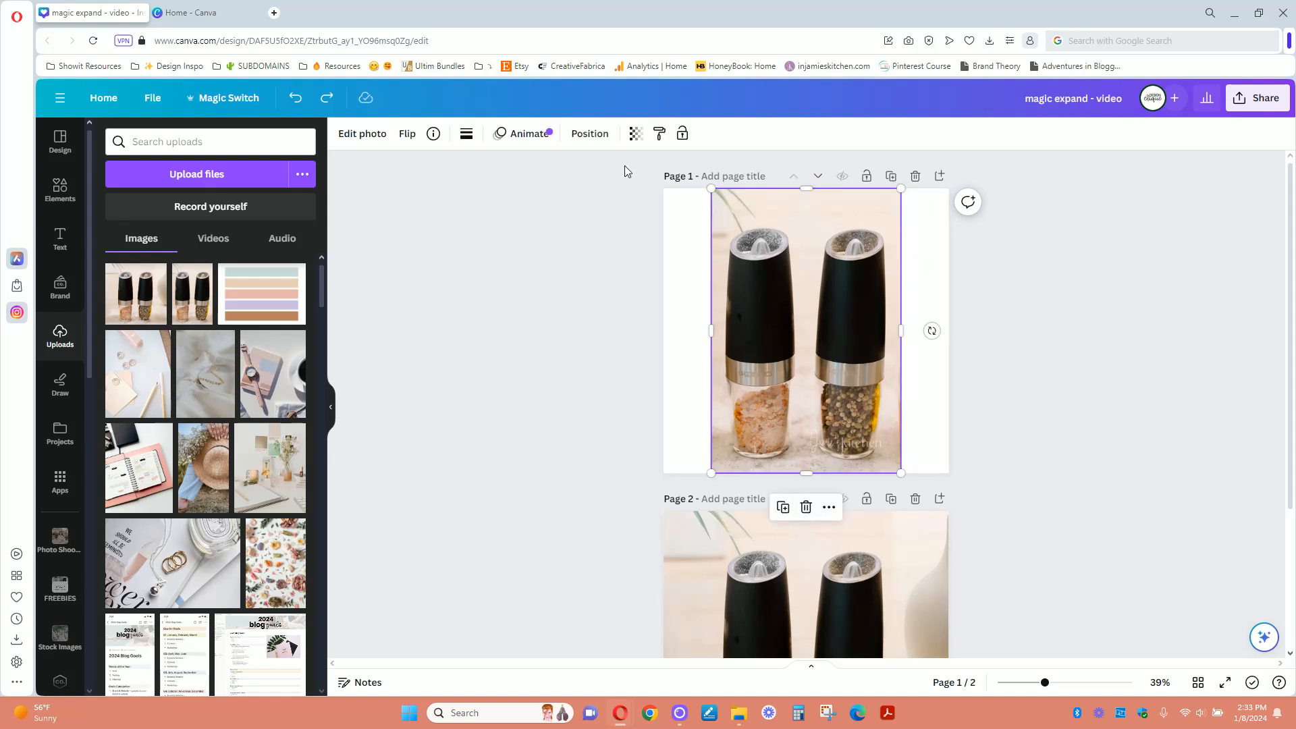
pyautogui.click(364, 135)
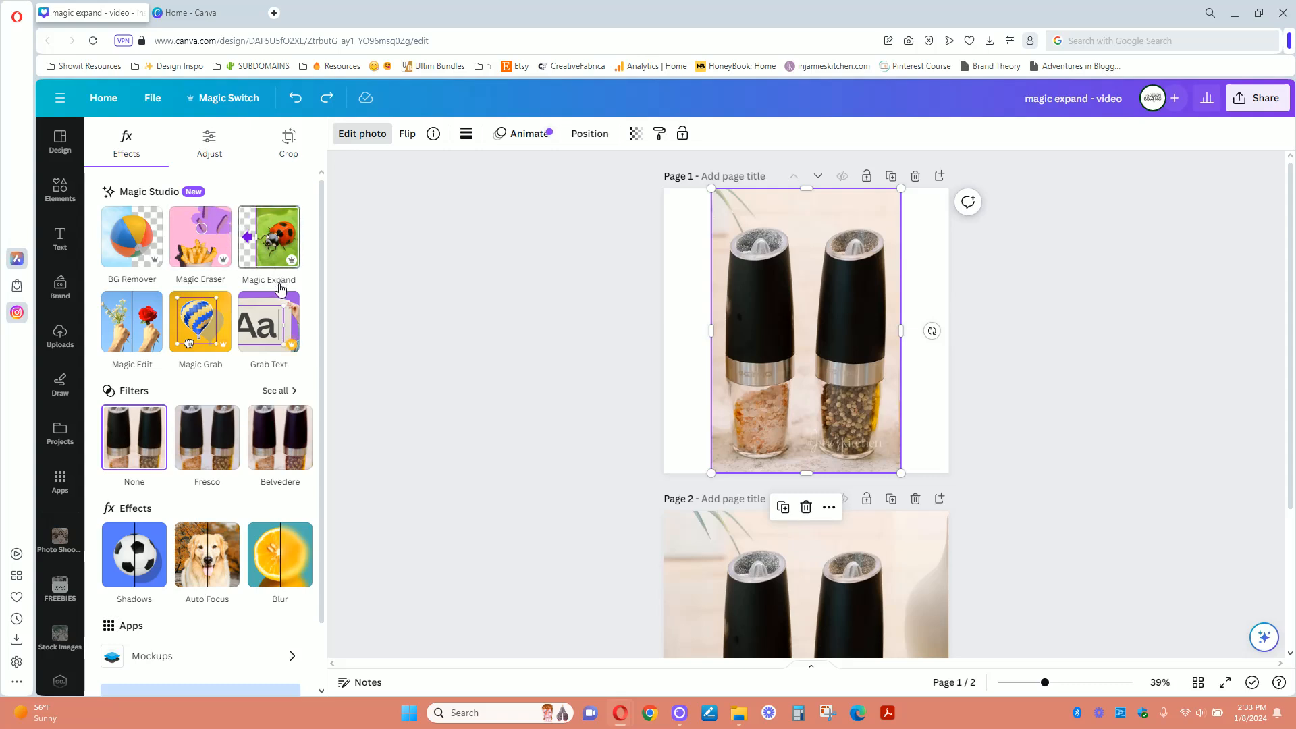
pyautogui.click(270, 244)
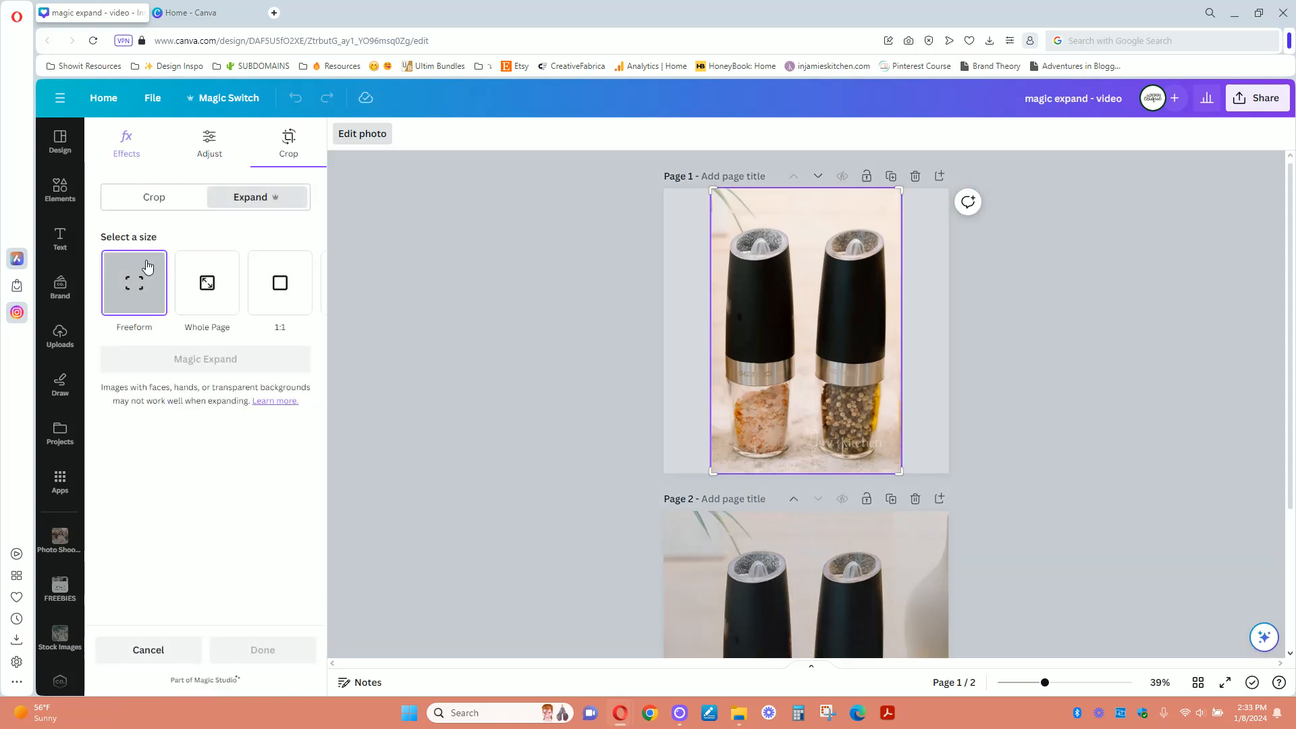
pyautogui.click(225, 308)
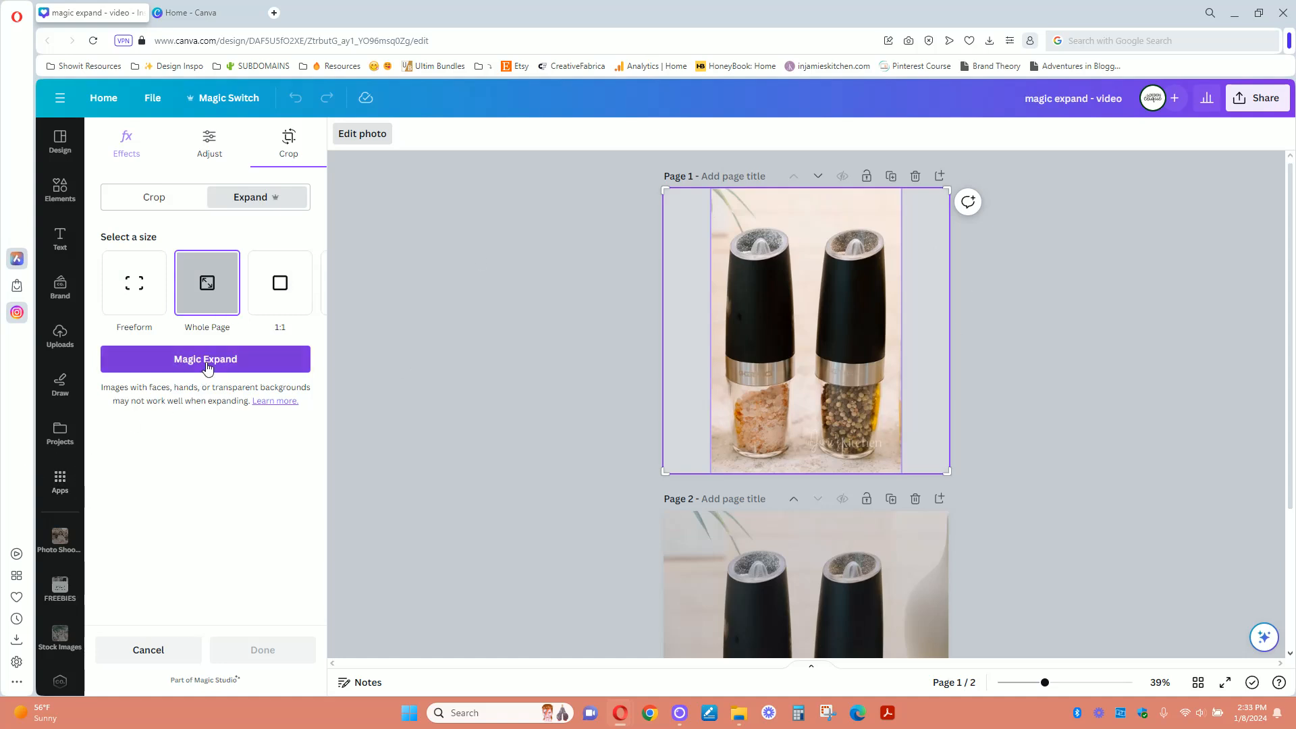
pyautogui.click(185, 370)
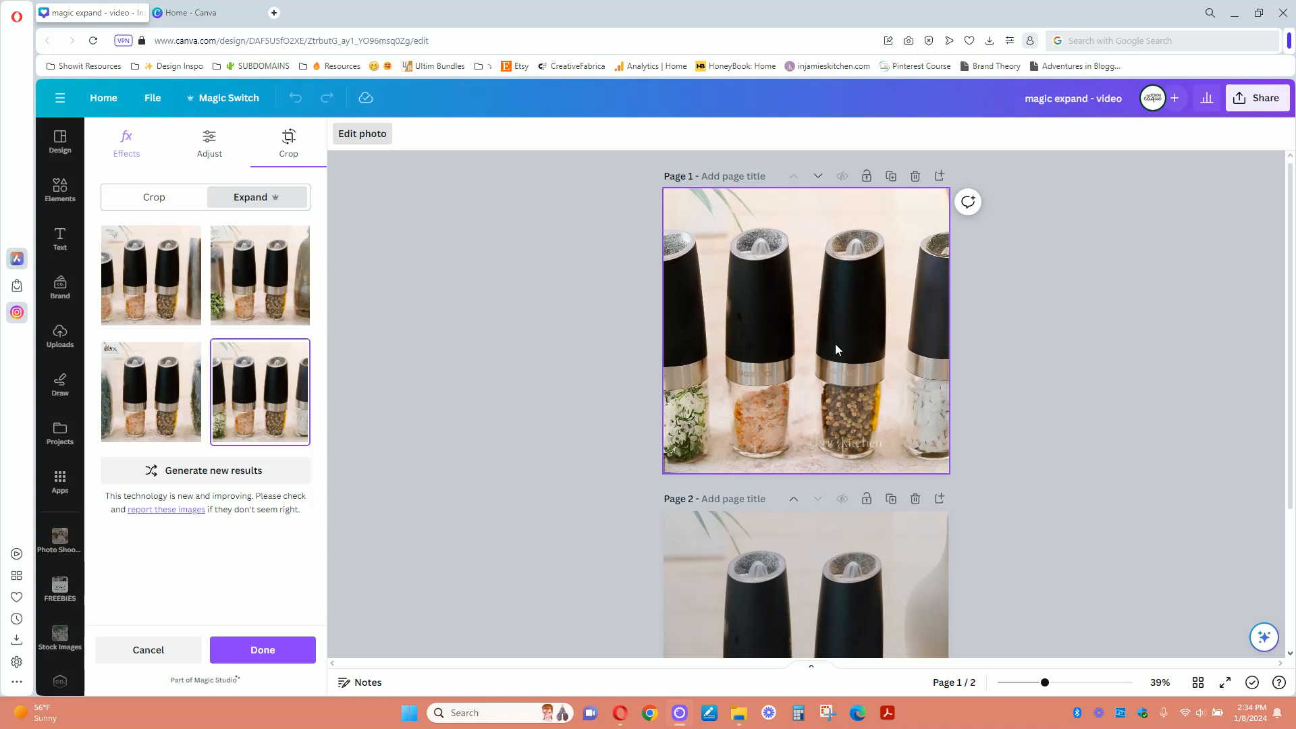
# - Generate new Magic Expand results twice and apply the fourth one, with green leaves beside the grinders
pyautogui.click(193, 470)
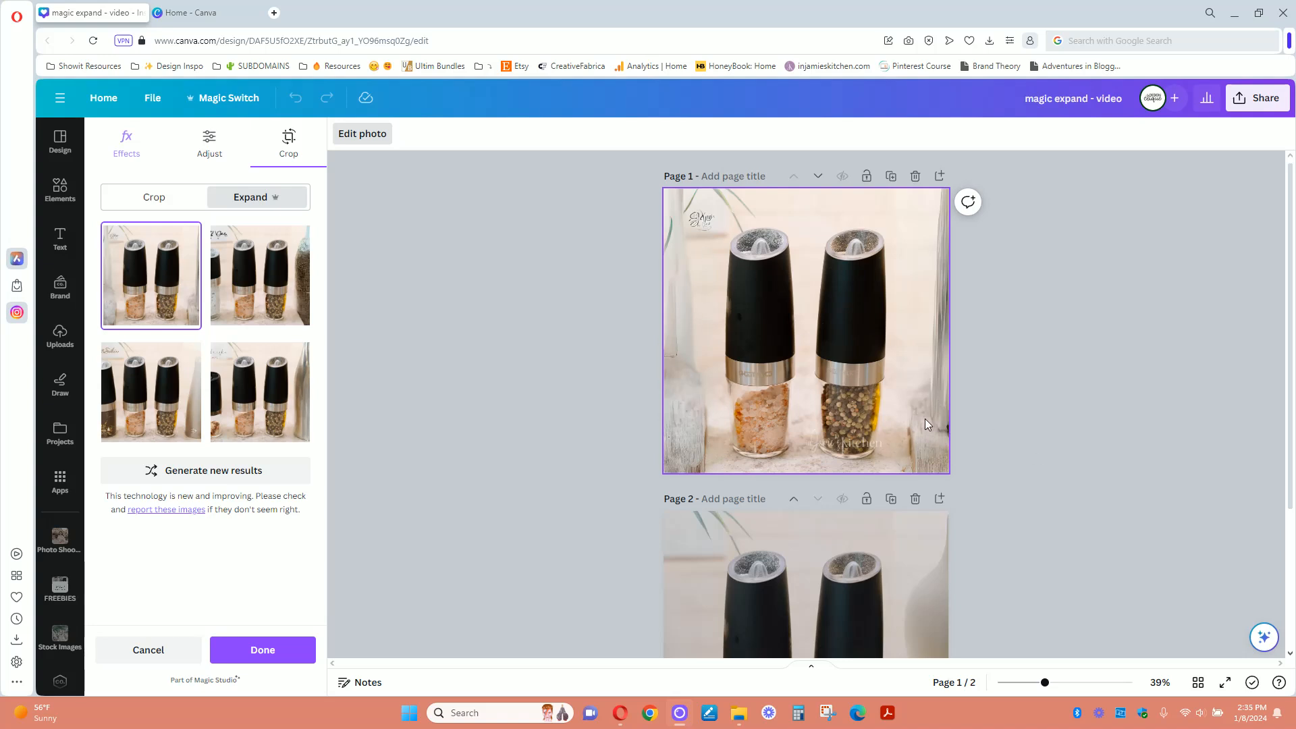
pyautogui.click(250, 472)
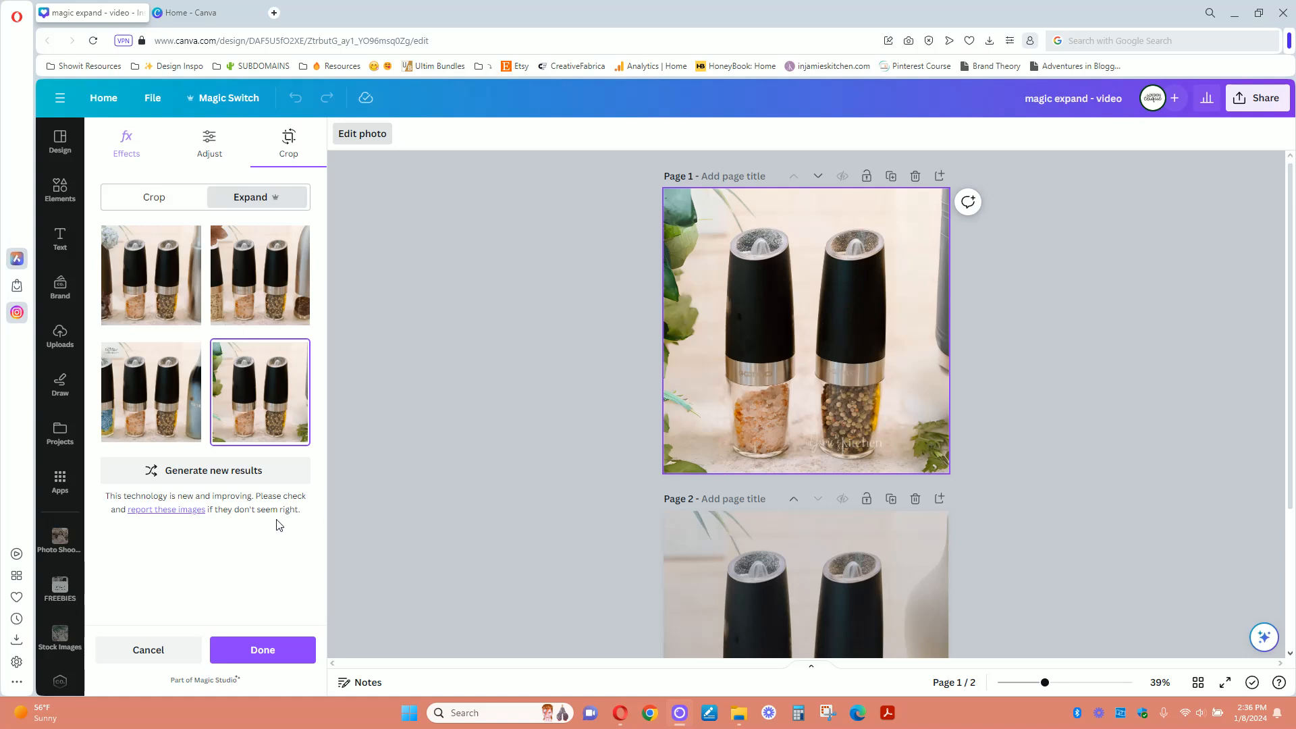
pyautogui.click(263, 653)
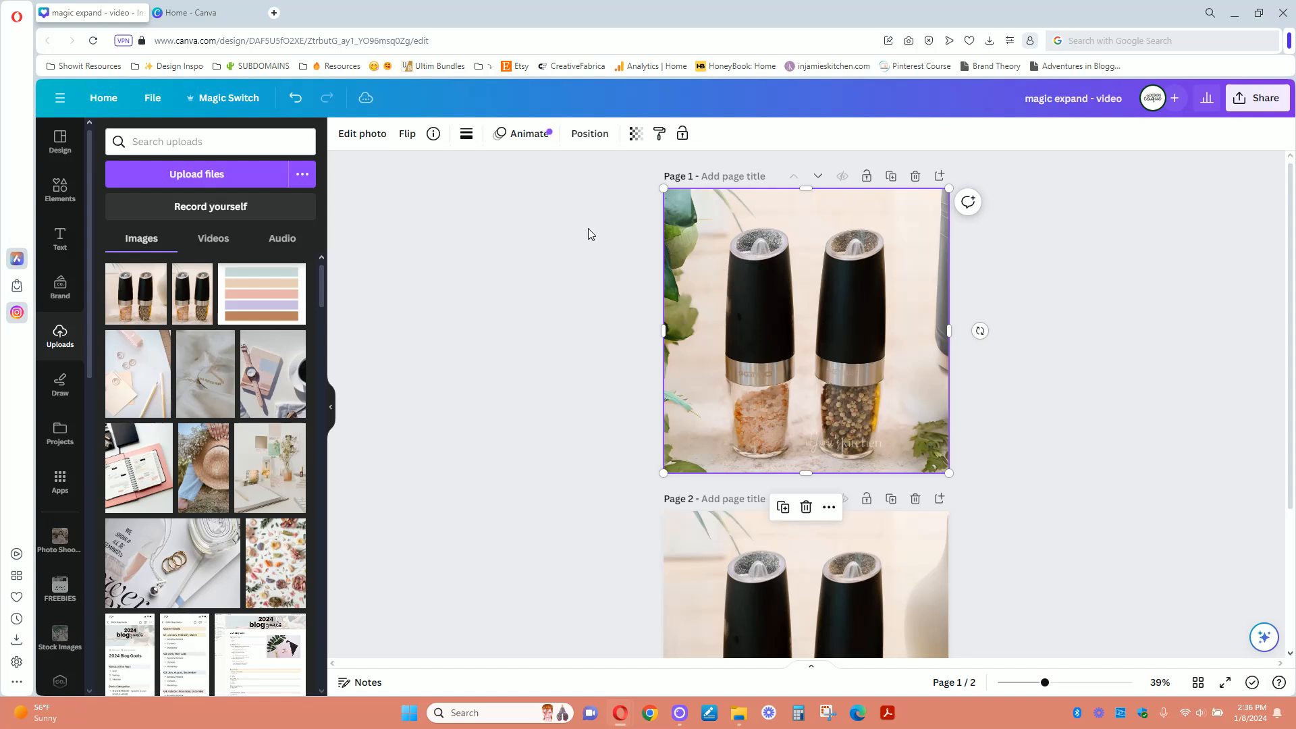
# - Erase the leaves along the photo's left edge using Magic Eraser with brush size 27
pyautogui.click(365, 134)
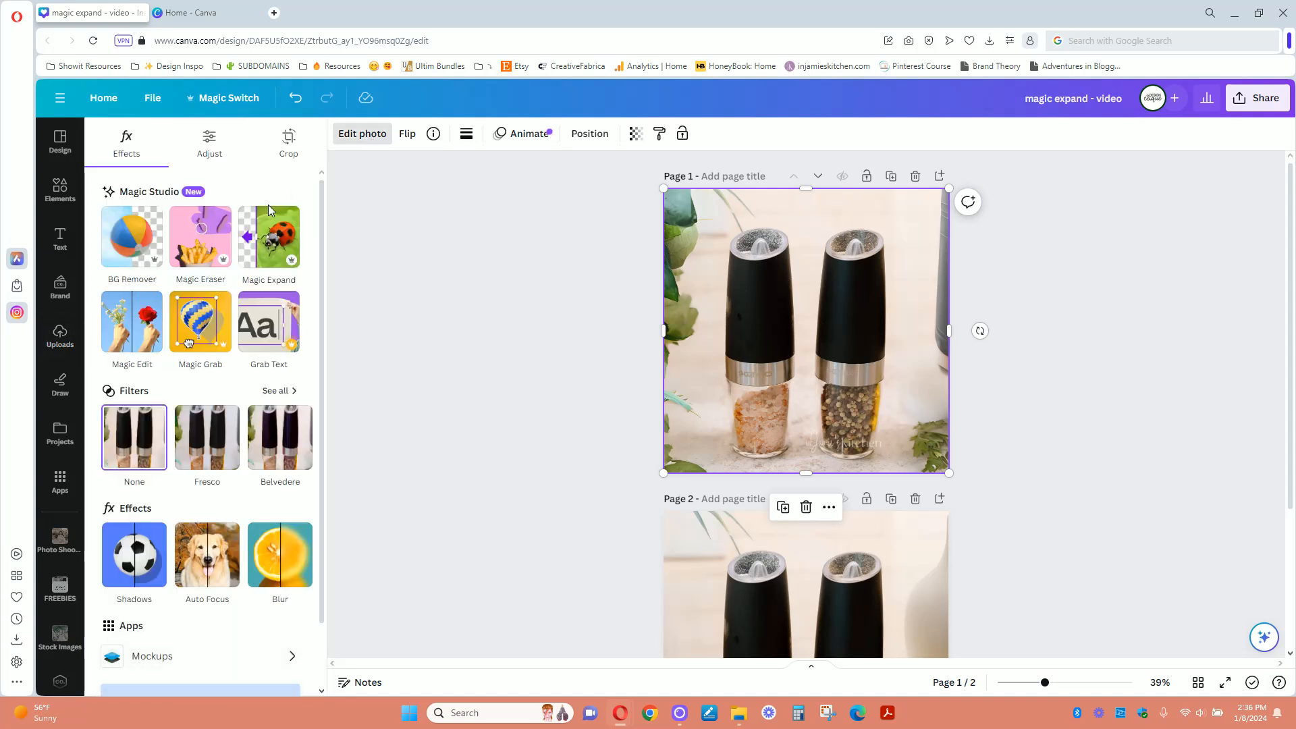
pyautogui.click(202, 247)
pyautogui.moveTo(140, 188); pyautogui.dragTo(155, 188)
pyautogui.moveTo(662, 196)
pyautogui.mouseDown()
pyautogui.moveTo(653, 158)
pyautogui.moveTo(660, 245)
pyautogui.moveTo(675, 236)
pyautogui.moveTo(675, 212)
pyautogui.moveTo(665, 319)
pyautogui.moveTo(647, 268)
pyautogui.moveTo(643, 419)
pyautogui.moveTo(656, 429)
pyautogui.moveTo(660, 348)
pyautogui.moveTo(669, 426)
pyautogui.moveTo(678, 357)
pyautogui.moveTo(651, 659)
pyautogui.moveTo(688, 657)
pyautogui.moveTo(661, 589)
pyautogui.moveTo(661, 523)
pyautogui.moveTo(684, 547)
pyautogui.moveTo(671, 500)
pyautogui.moveTo(689, 203)
pyautogui.mouseUp()
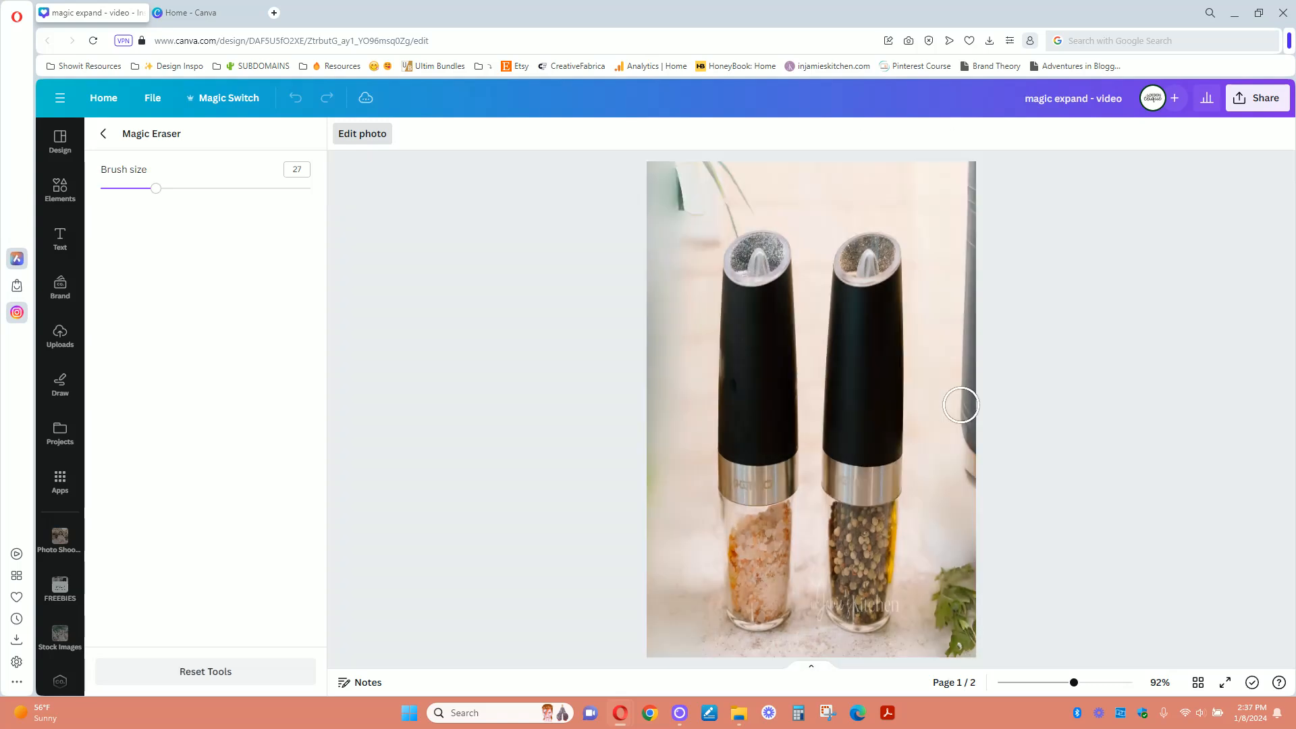
pyautogui.moveTo(675, 172)
pyautogui.mouseDown()
pyautogui.moveTo(685, 230)
pyautogui.moveTo(666, 206)
pyautogui.moveTo(652, 661)
pyautogui.moveTo(650, 152)
pyautogui.moveTo(650, 439)
pyautogui.mouseUp()
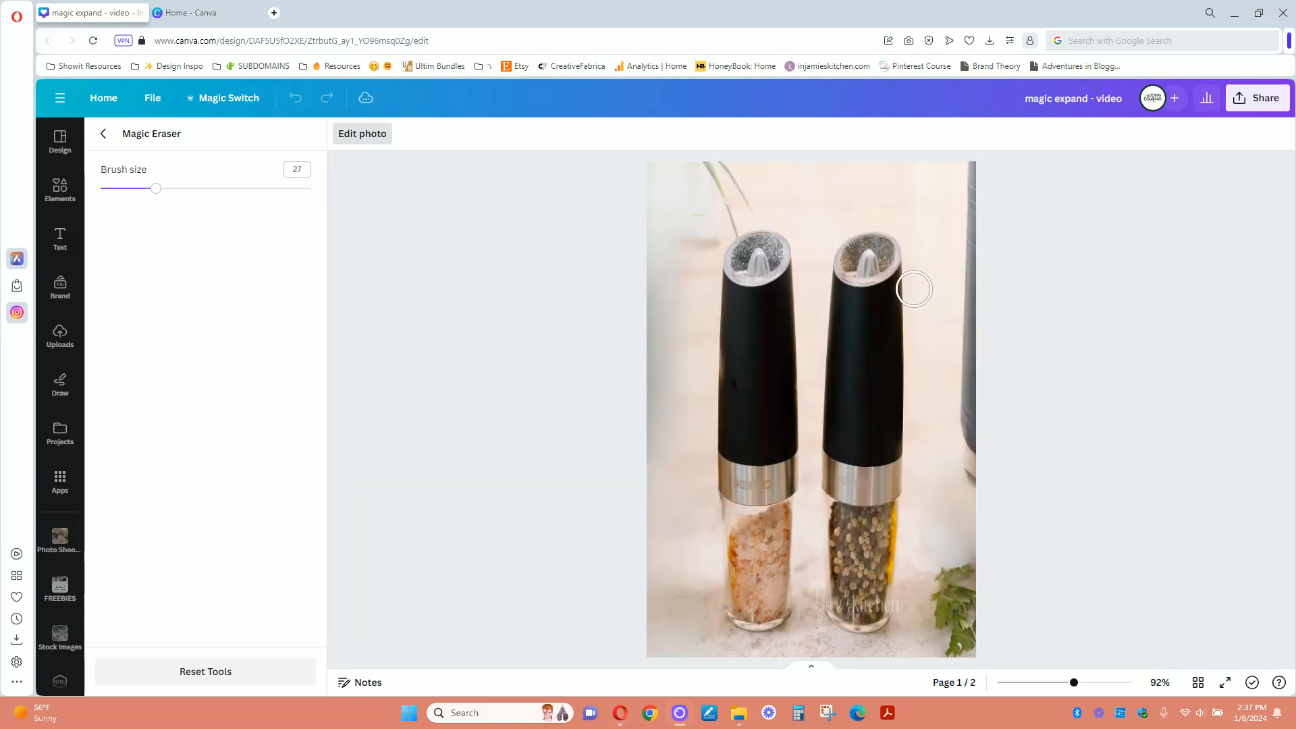
# - Erase the grey object along the photo's right edge, touch up leftover spots, and leave Magic Eraser
pyautogui.moveTo(976, 167)
pyautogui.mouseDown()
pyautogui.moveTo(977, 472)
pyautogui.moveTo(971, 175)
pyautogui.moveTo(962, 514)
pyautogui.mouseUp()
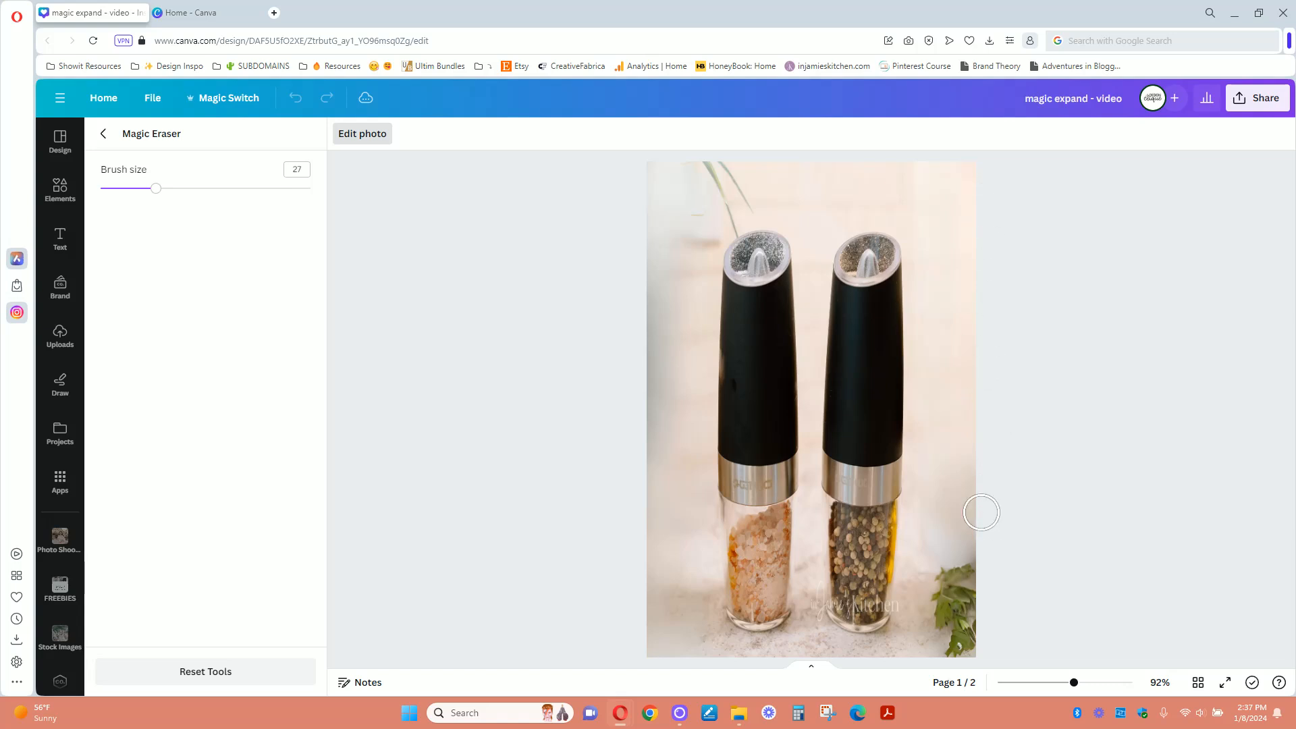
pyautogui.moveTo(957, 527)
pyautogui.mouseDown()
pyautogui.moveTo(948, 545)
pyautogui.moveTo(943, 511)
pyautogui.moveTo(963, 514)
pyautogui.mouseUp()
pyautogui.moveTo(642, 182)
pyautogui.mouseDown()
pyautogui.moveTo(668, 466)
pyautogui.moveTo(654, 318)
pyautogui.moveTo(647, 645)
pyautogui.moveTo(659, 497)
pyautogui.moveTo(677, 500)
pyautogui.moveTo(674, 233)
pyautogui.moveTo(697, 236)
pyautogui.moveTo(697, 223)
pyautogui.moveTo(683, 177)
pyautogui.moveTo(662, 177)
pyautogui.mouseUp()
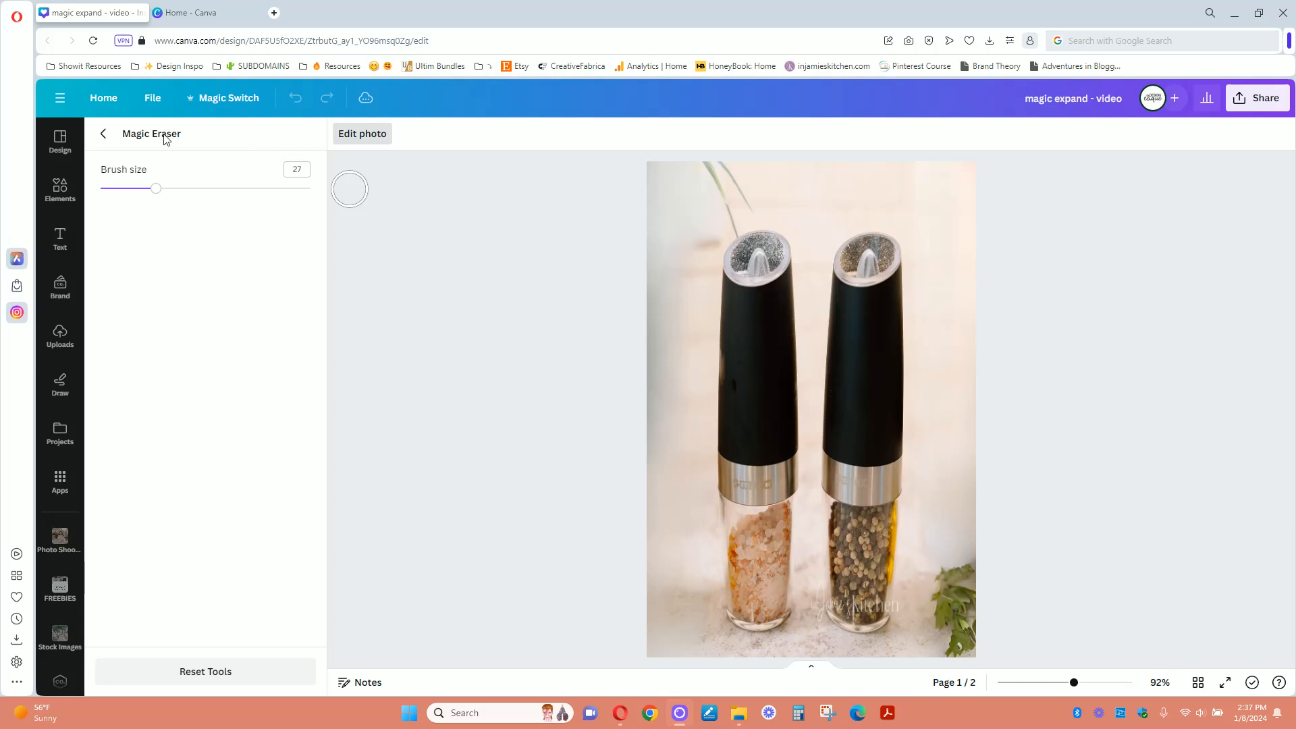
pyautogui.click(103, 133)
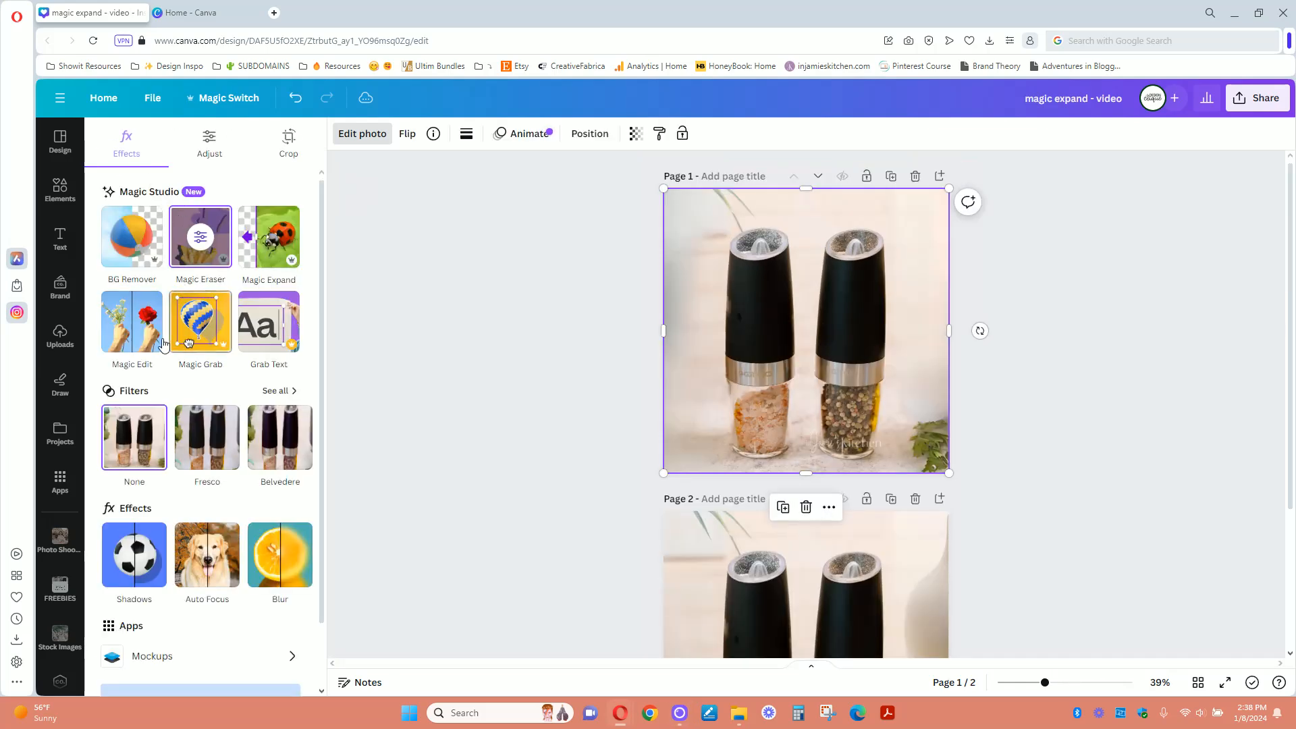
# - Use Magic Edit on the photo's brushed left edge with the description "match background color" and generate results
pyautogui.click(127, 343)
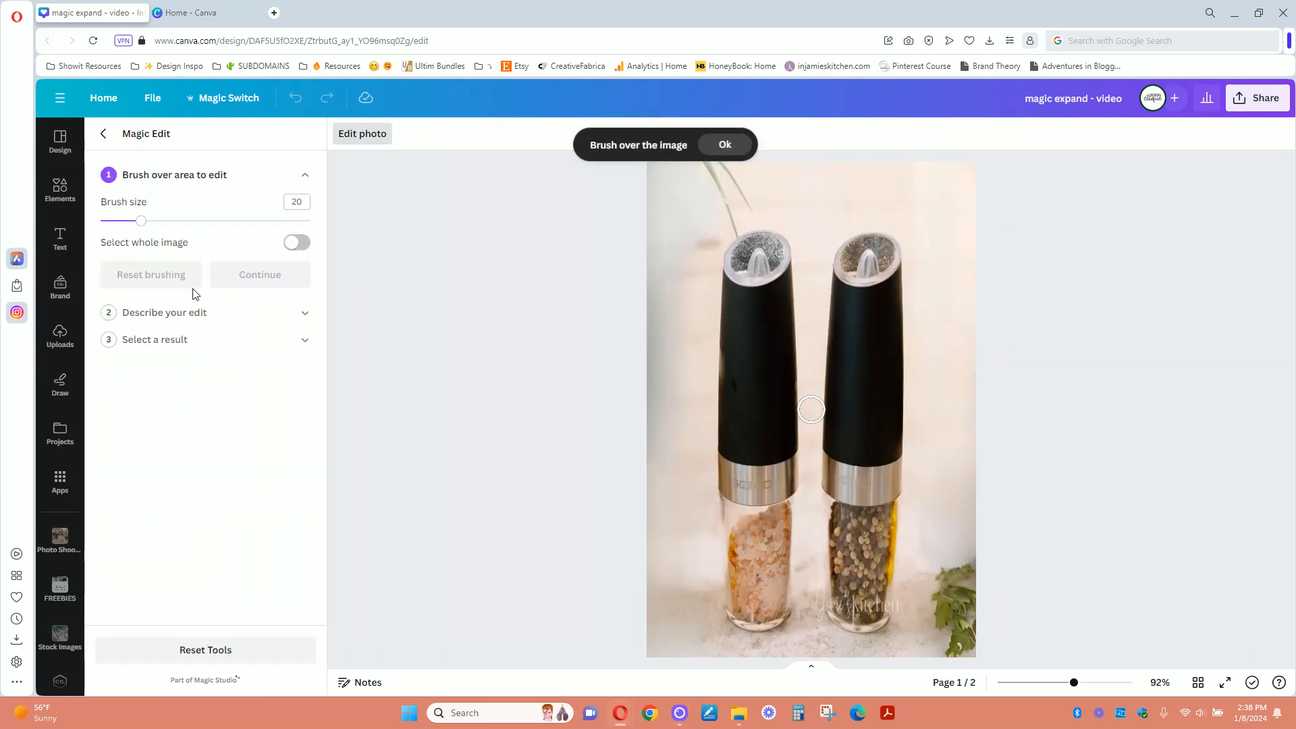
pyautogui.moveTo(665, 225)
pyautogui.mouseDown()
pyautogui.moveTo(675, 185)
pyautogui.moveTo(699, 219)
pyautogui.moveTo(699, 199)
pyautogui.moveTo(661, 162)
pyautogui.moveTo(649, 169)
pyautogui.moveTo(668, 397)
pyautogui.moveTo(660, 647)
pyautogui.moveTo(647, 558)
pyautogui.moveTo(650, 267)
pyautogui.moveTo(663, 222)
pyautogui.moveTo(692, 223)
pyautogui.moveTo(698, 204)
pyautogui.moveTo(678, 171)
pyautogui.moveTo(658, 246)
pyautogui.moveTo(675, 653)
pyautogui.mouseUp()
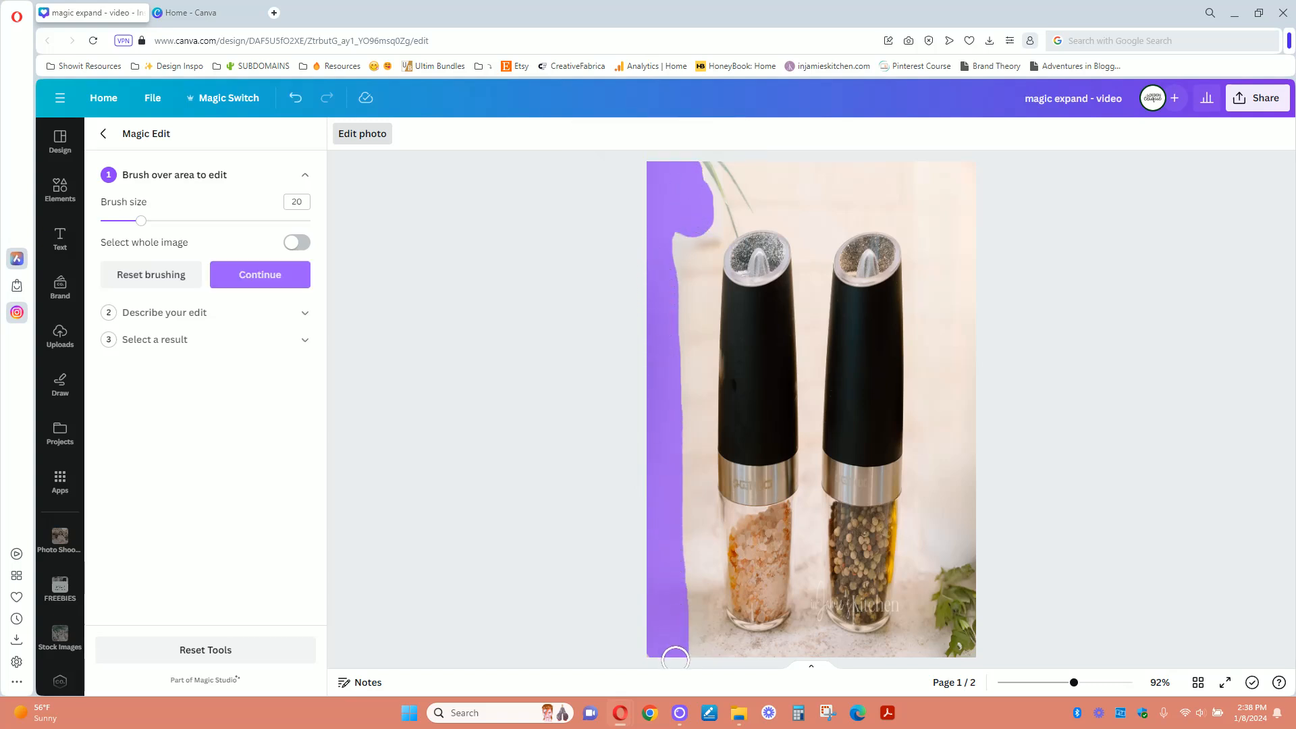
pyautogui.click(242, 275)
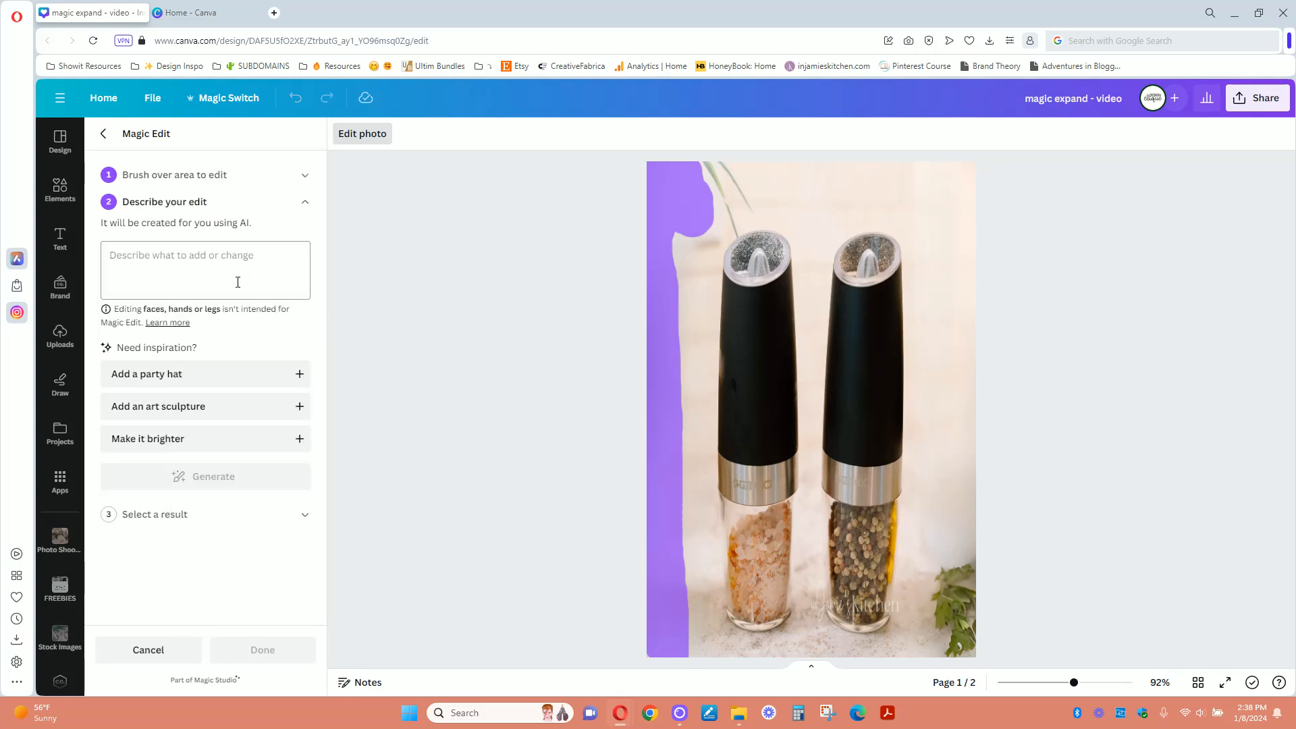
pyautogui.write('ma')
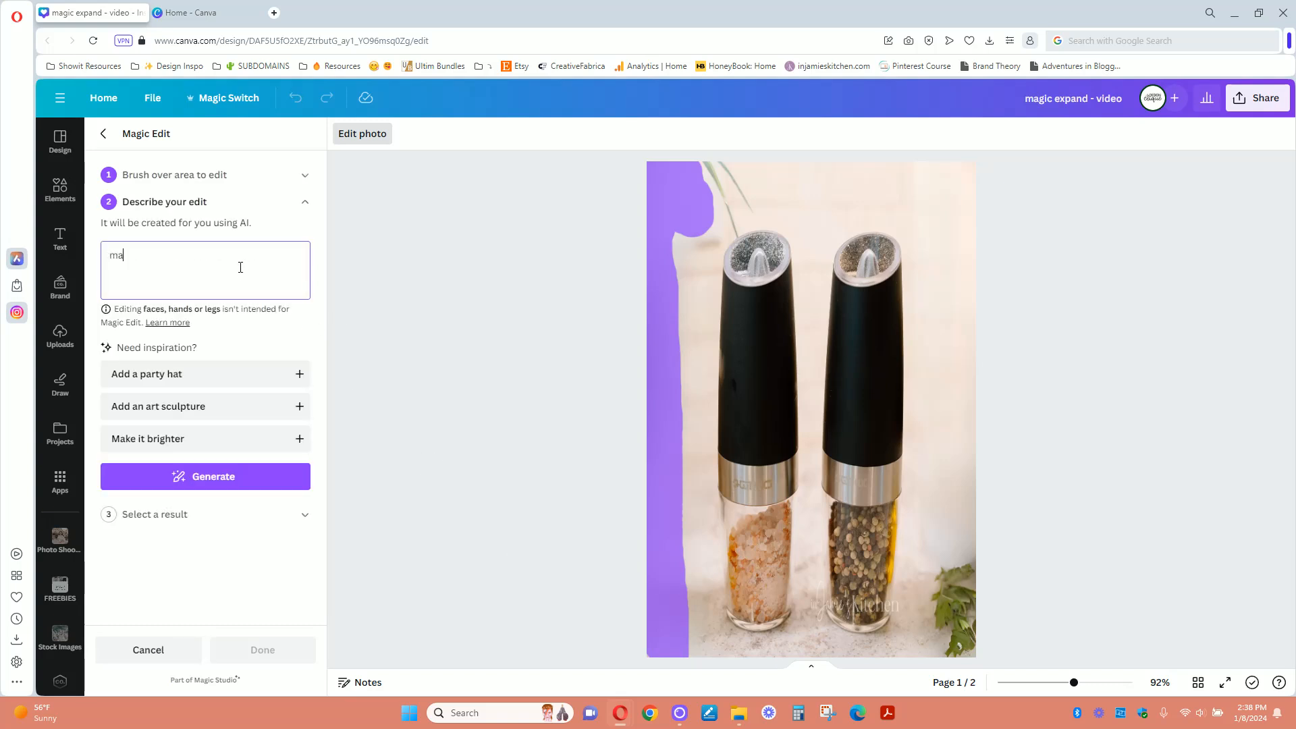
pyautogui.write('tch bavckground color')
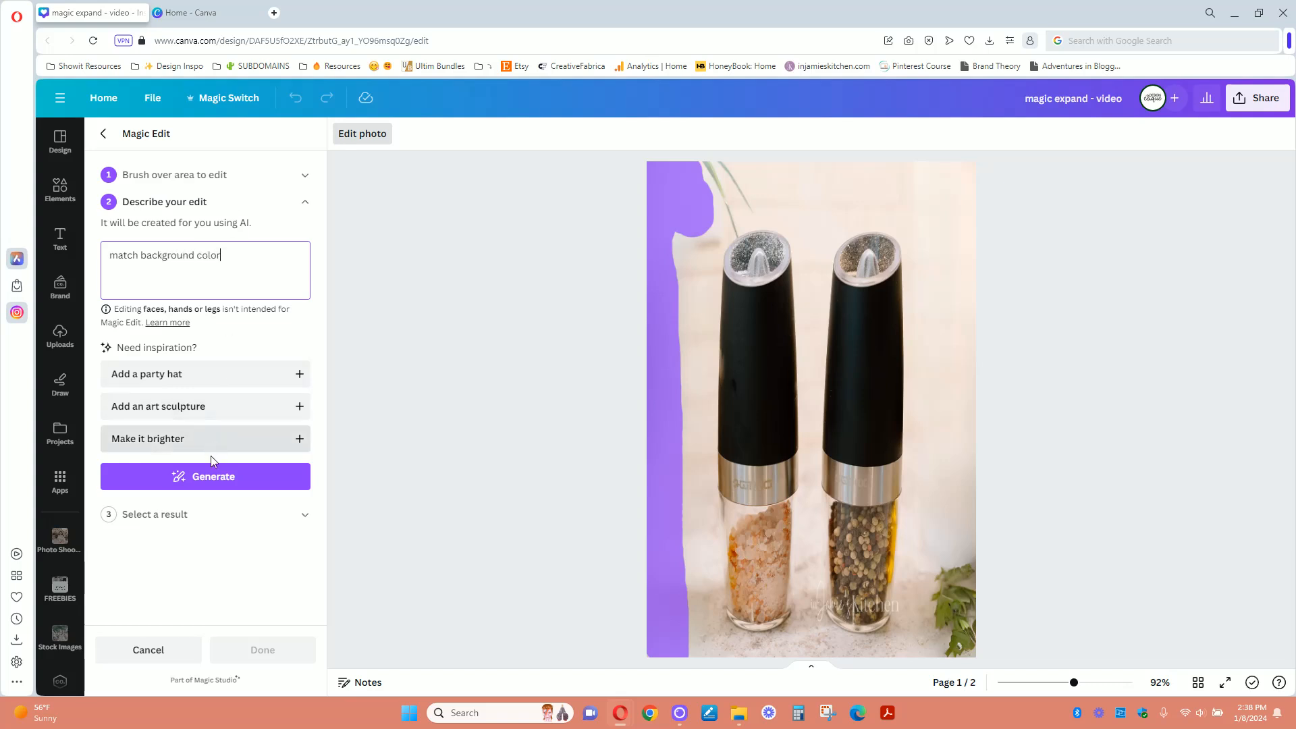
pyautogui.click(208, 477)
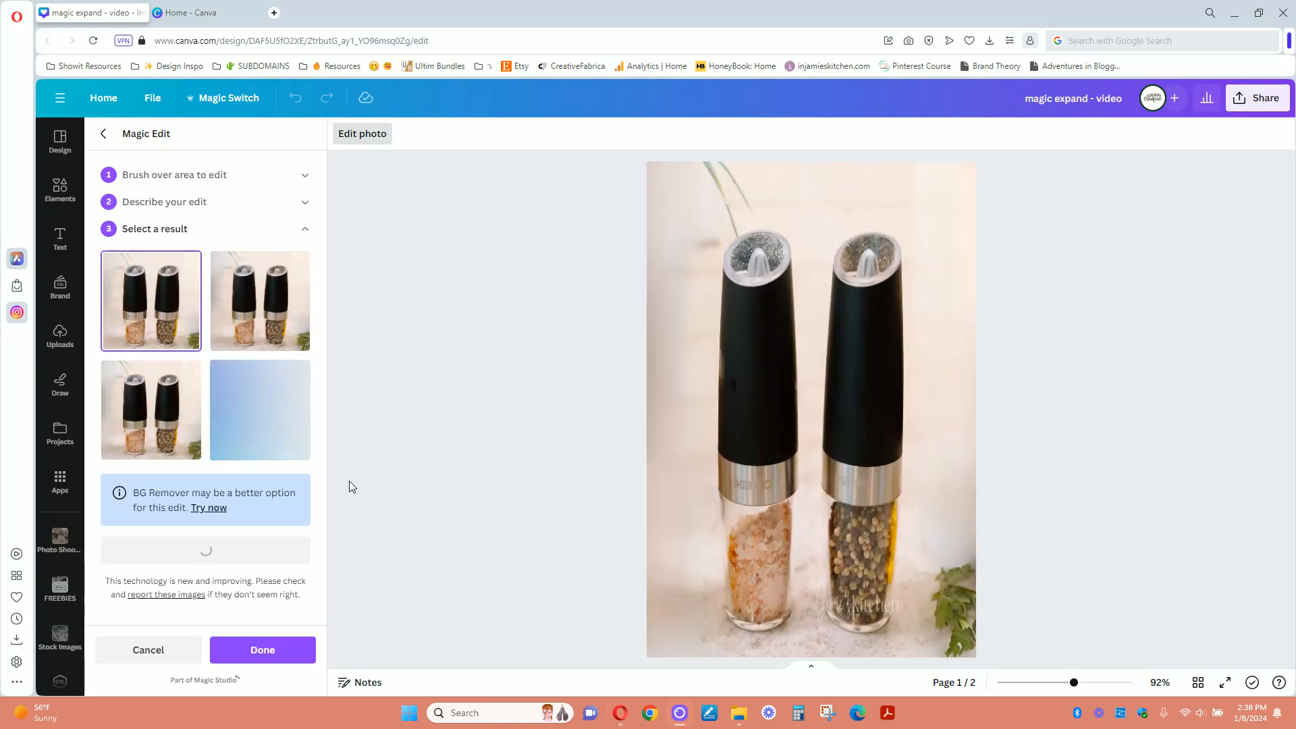
# - Compare the generated Magic Edit results and apply the second one to the photo
pyautogui.click(129, 409)
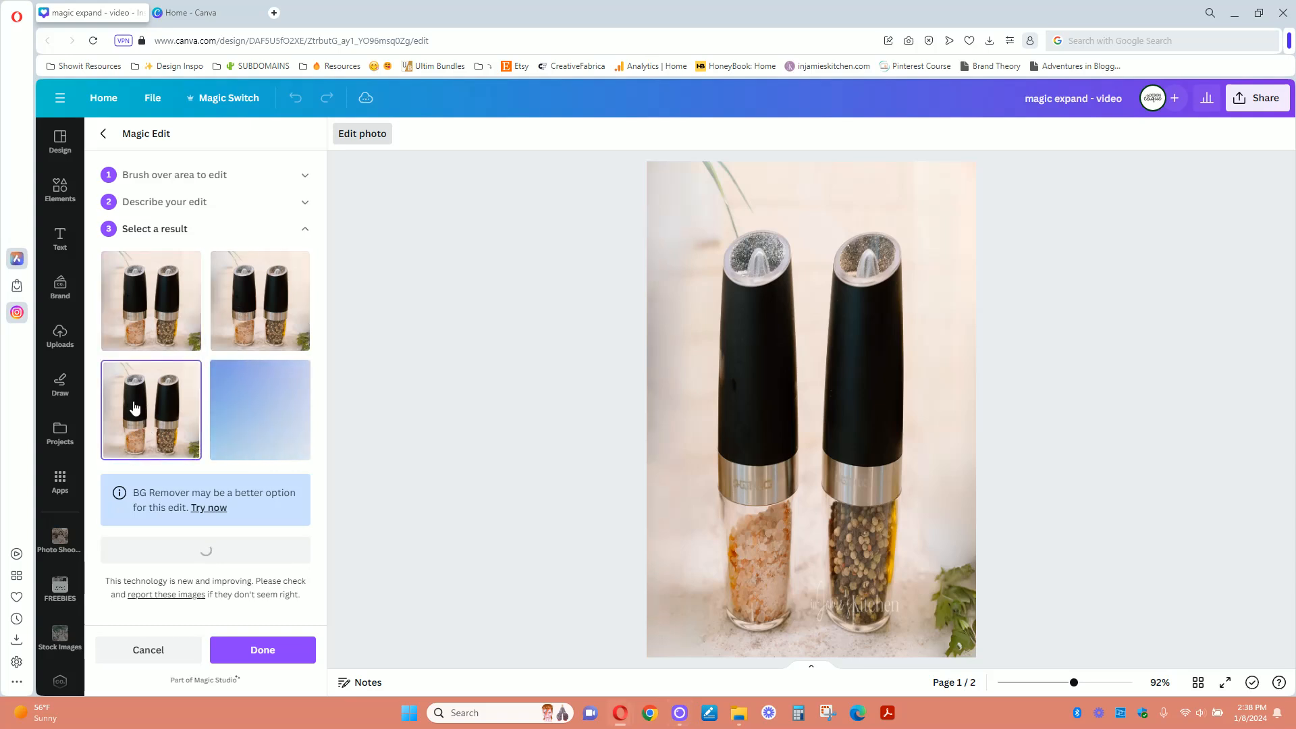
pyautogui.click(254, 315)
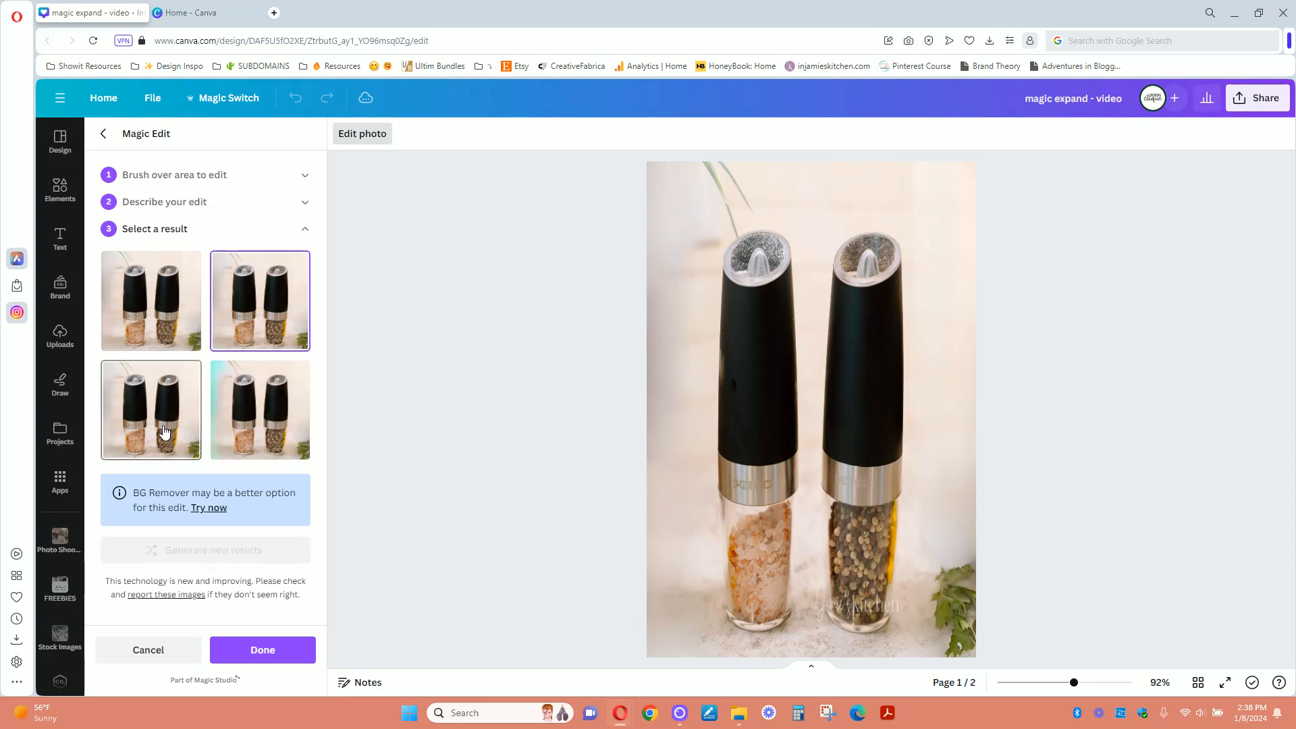
pyautogui.click(259, 408)
pyautogui.click(150, 409)
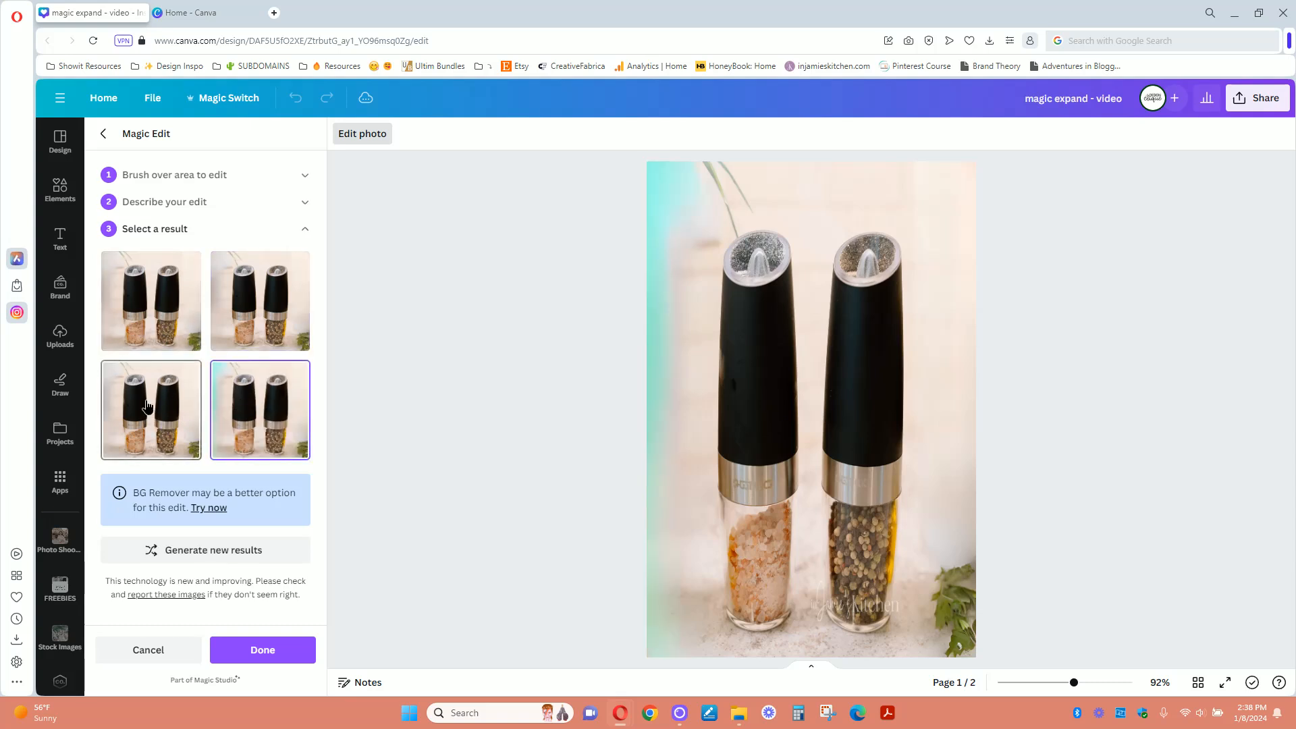
pyautogui.click(262, 322)
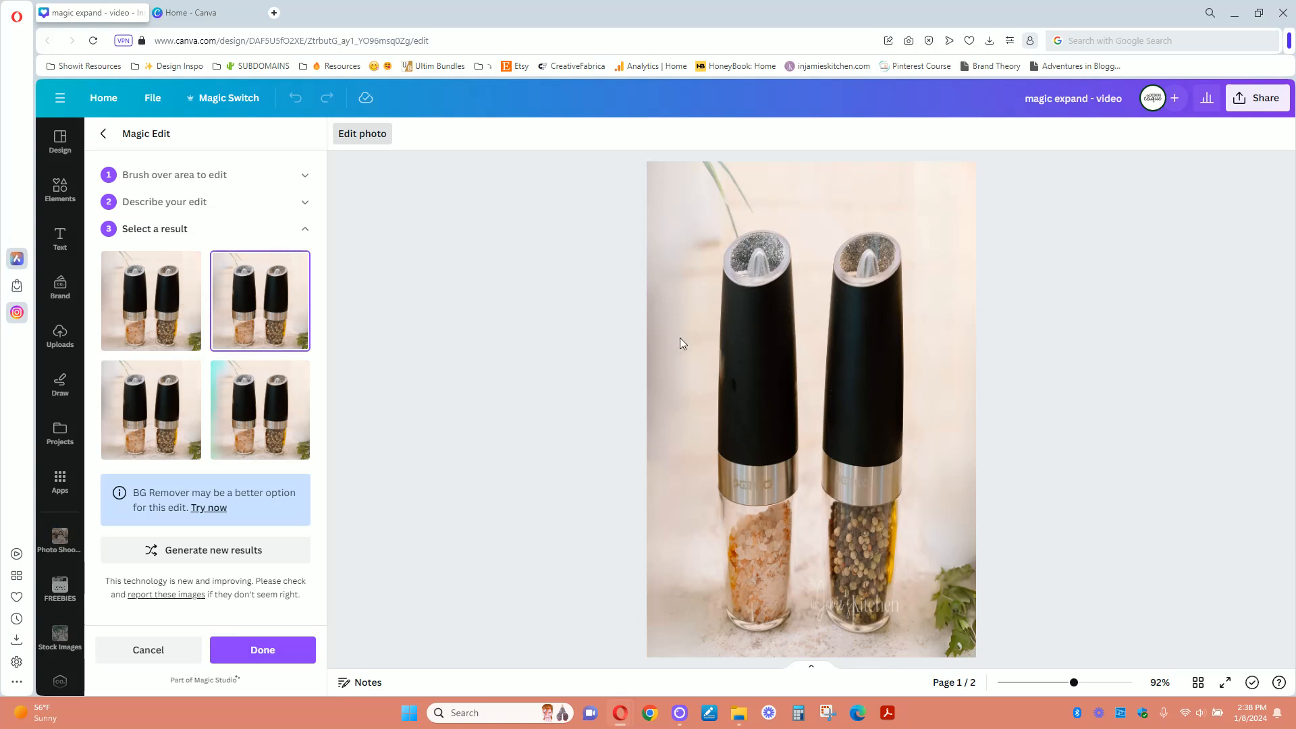
pyautogui.click(290, 649)
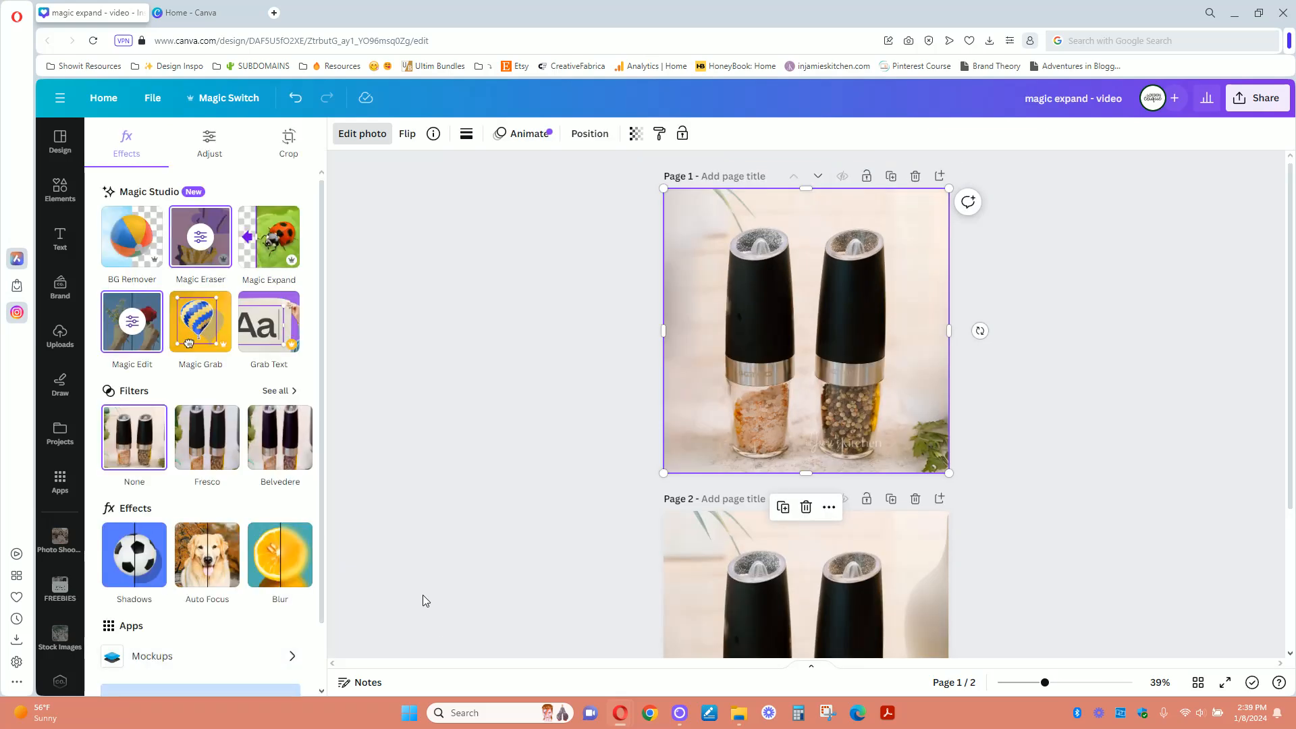
pyautogui.click(1064, 405)
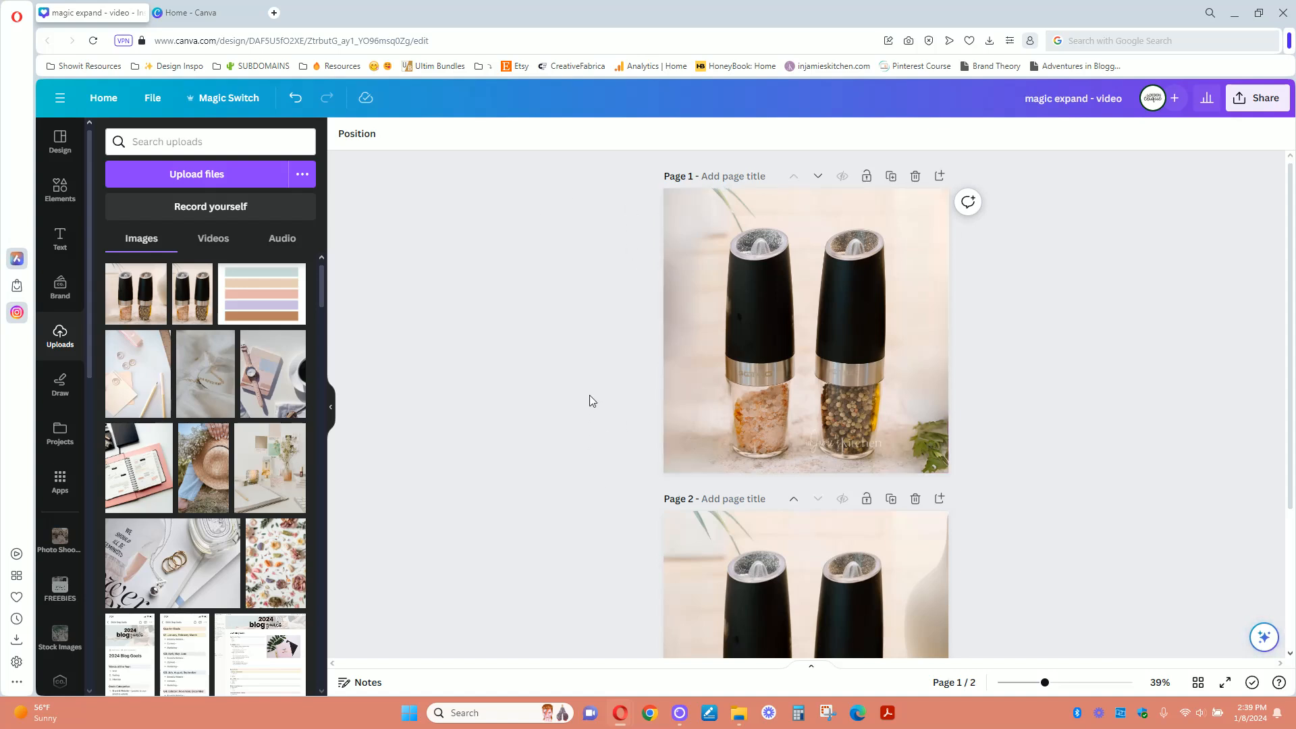
# - Use Magic Edit on the page 1 photo, brushing over the background in its upper-left area, and generate new results
pyautogui.scroll(-1, 1045, 430)
pyautogui.moveTo(1044, 683); pyautogui.dragTo(1014, 682)
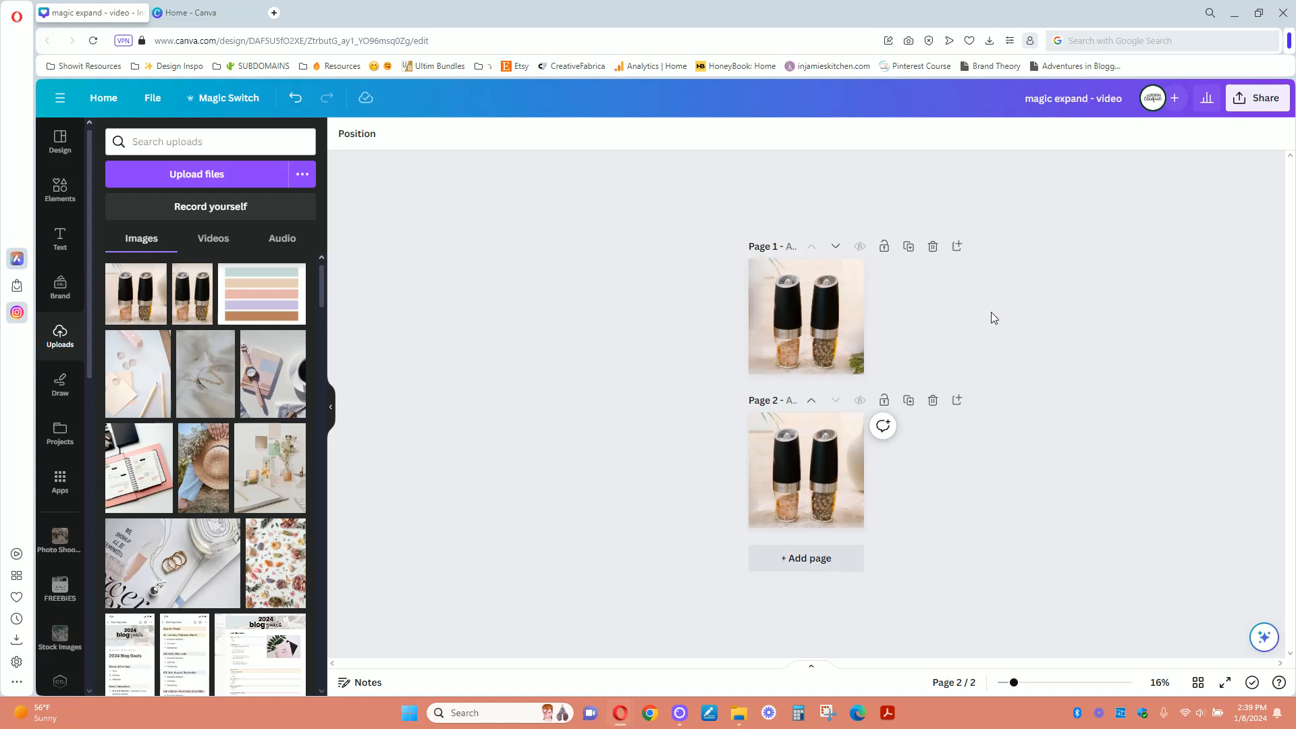
pyautogui.click(766, 279)
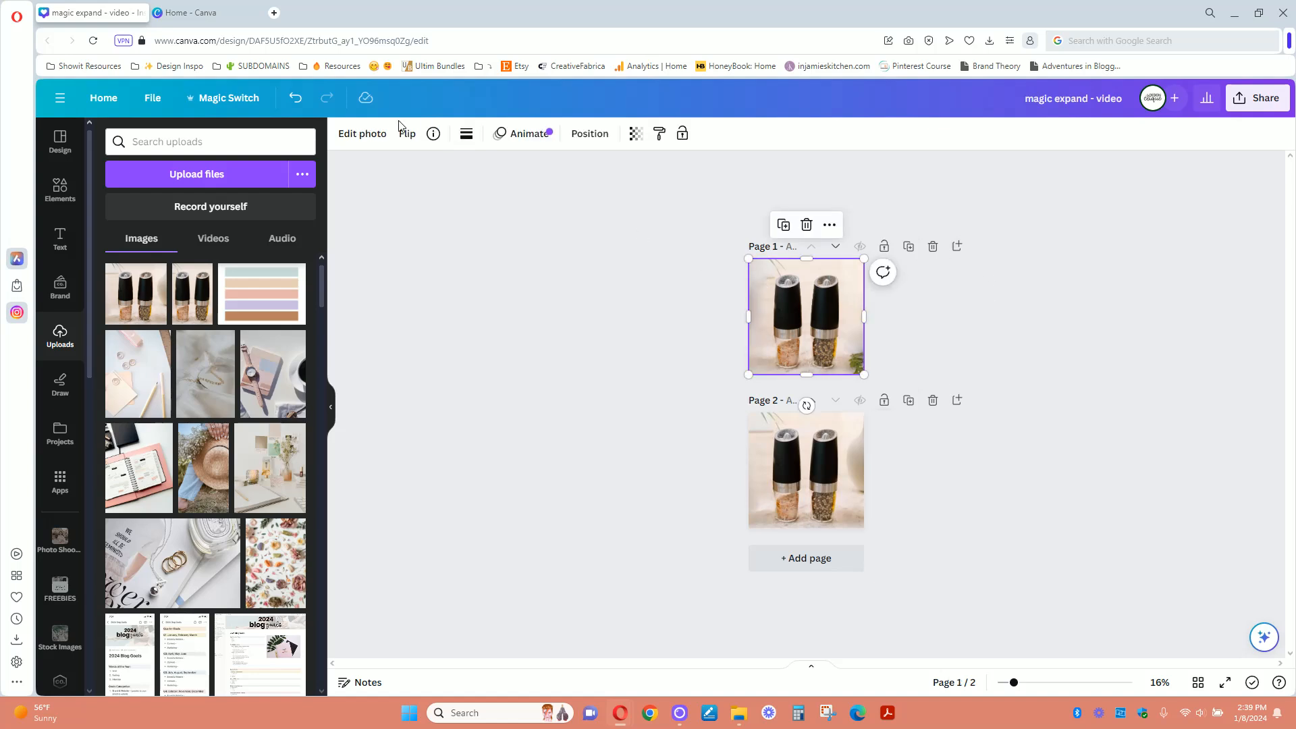
pyautogui.click(373, 144)
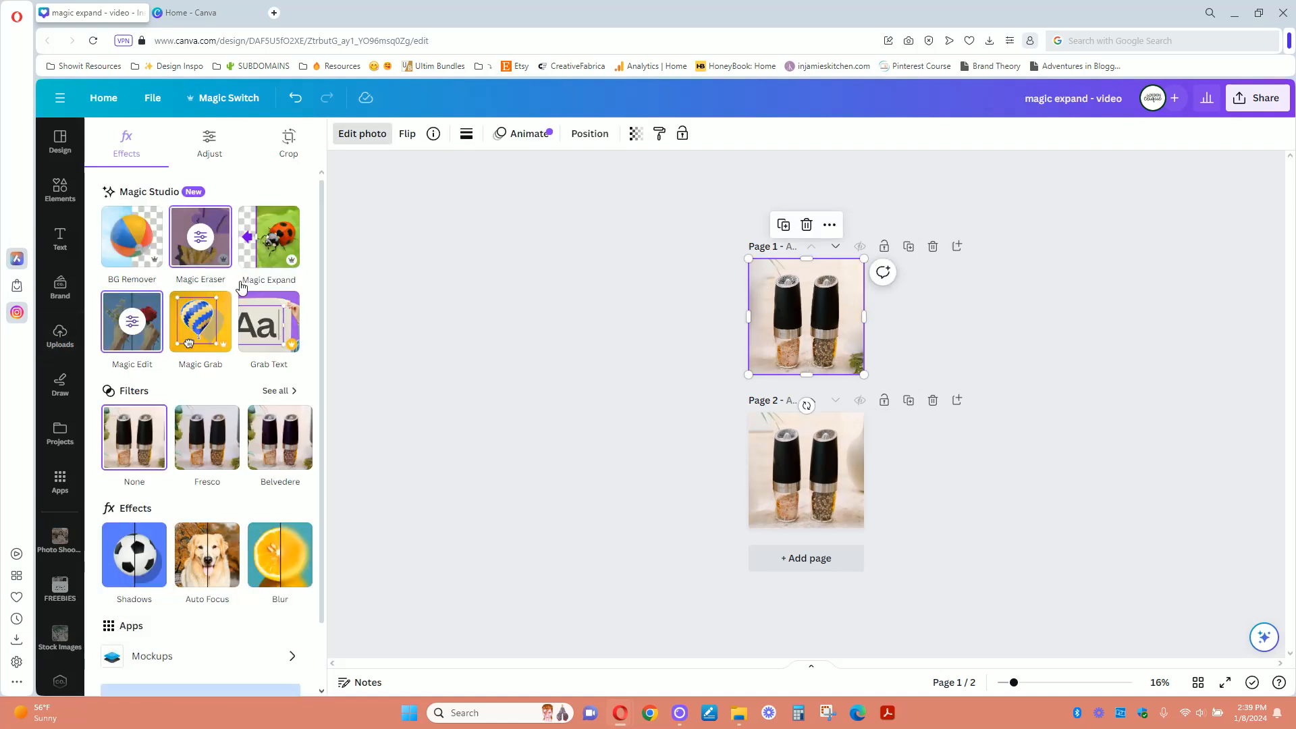
pyautogui.click(130, 322)
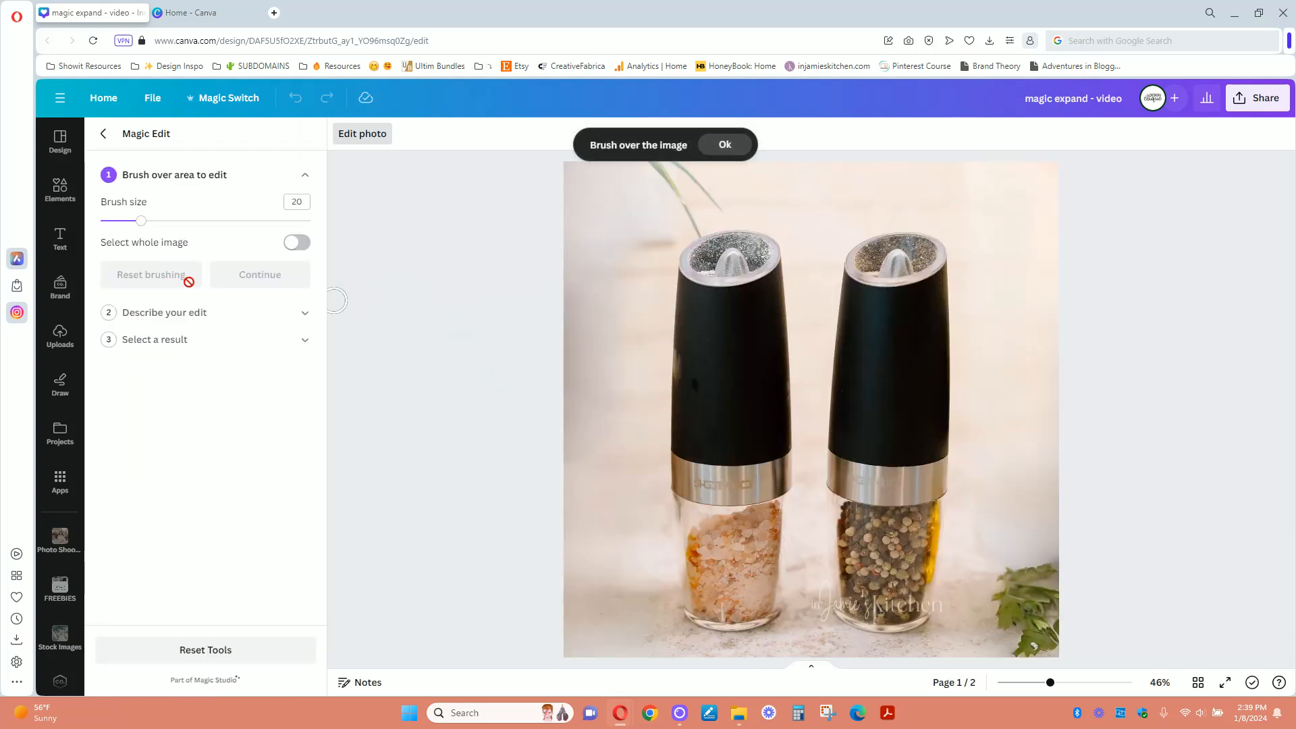
pyautogui.moveTo(608, 179)
pyautogui.mouseDown()
pyautogui.moveTo(567, 283)
pyautogui.moveTo(571, 653)
pyautogui.moveTo(581, 162)
pyautogui.moveTo(611, 169)
pyautogui.moveTo(594, 232)
pyautogui.moveTo(585, 636)
pyautogui.moveTo(604, 249)
pyautogui.moveTo(627, 164)
pyautogui.moveTo(607, 294)
pyautogui.mouseUp()
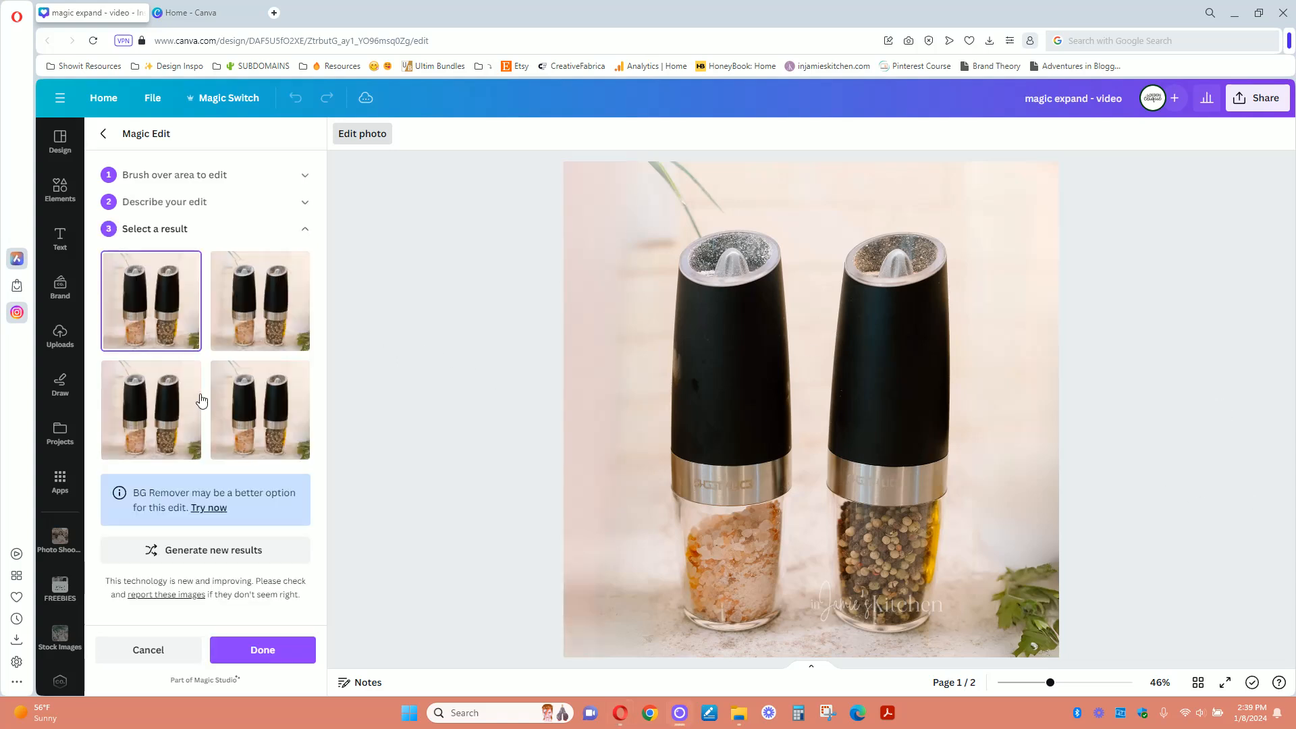
# - Apply the fourth Magic Edit result to the page 1 photo and deselect the photo
pyautogui.click(275, 420)
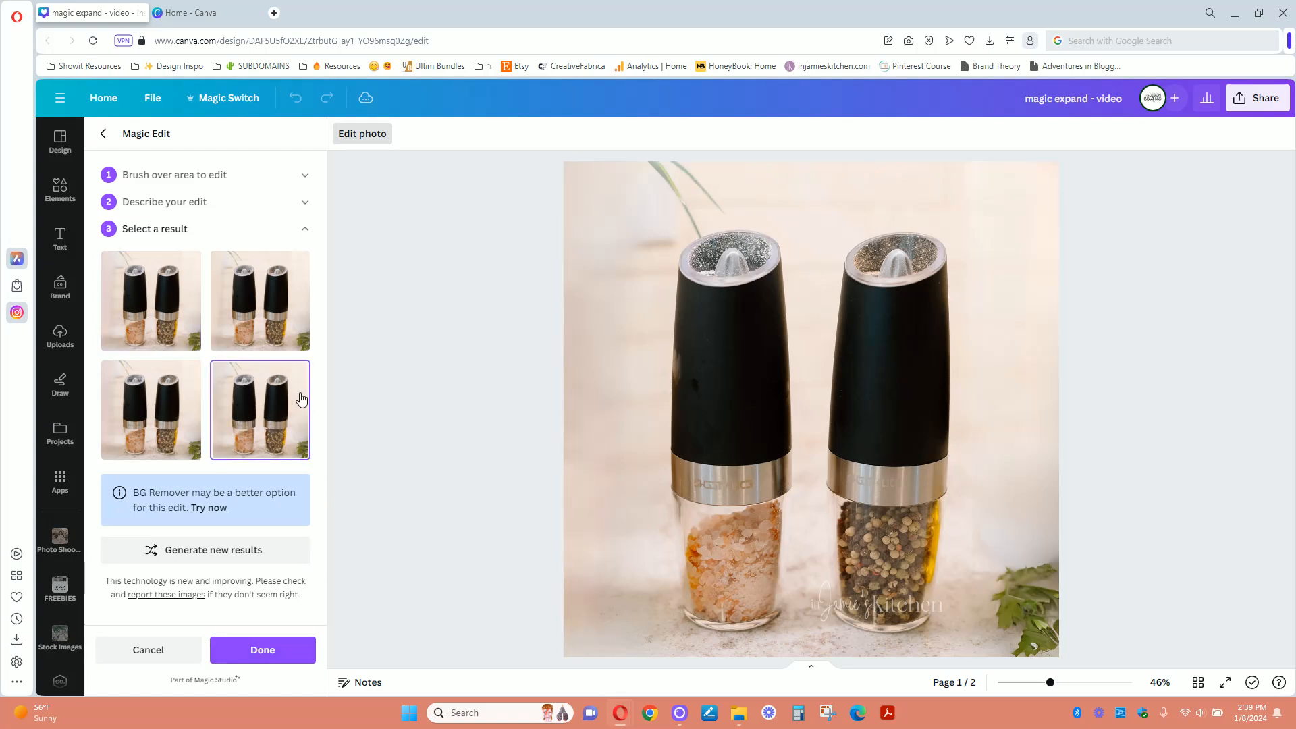
pyautogui.click(290, 655)
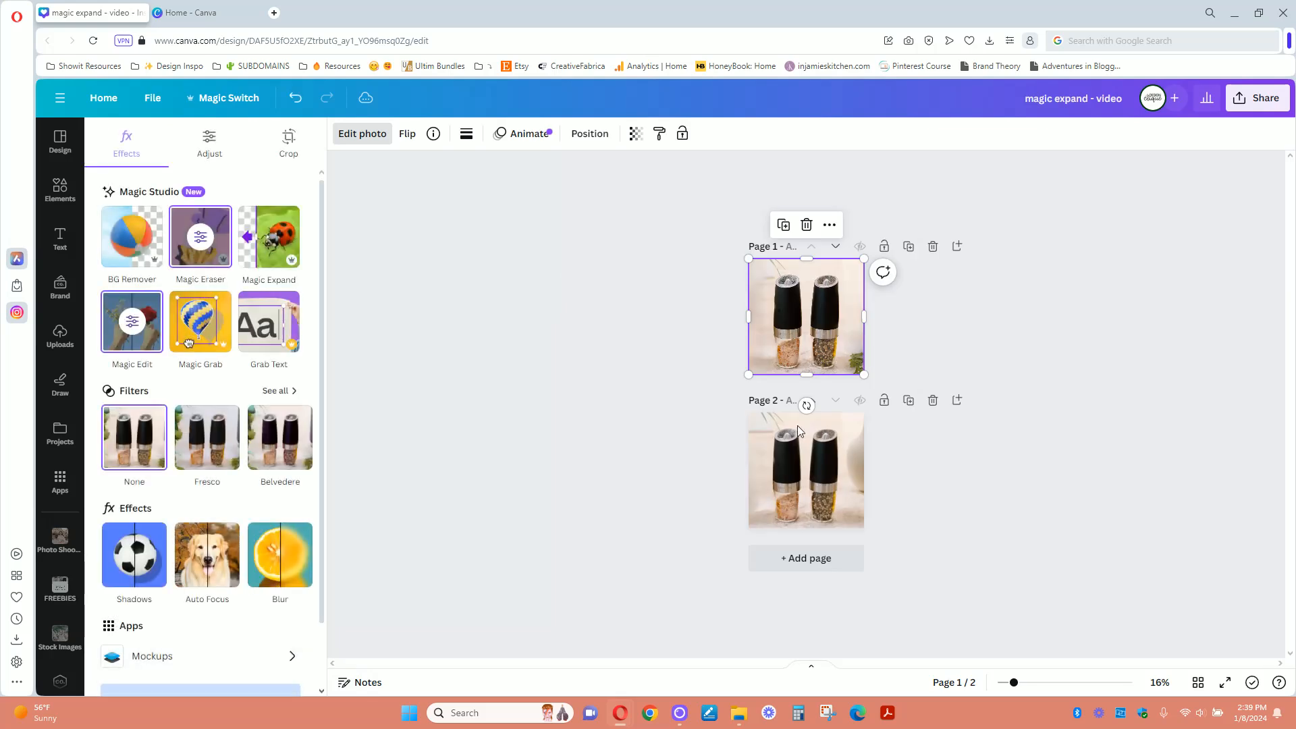
pyautogui.click(1069, 332)
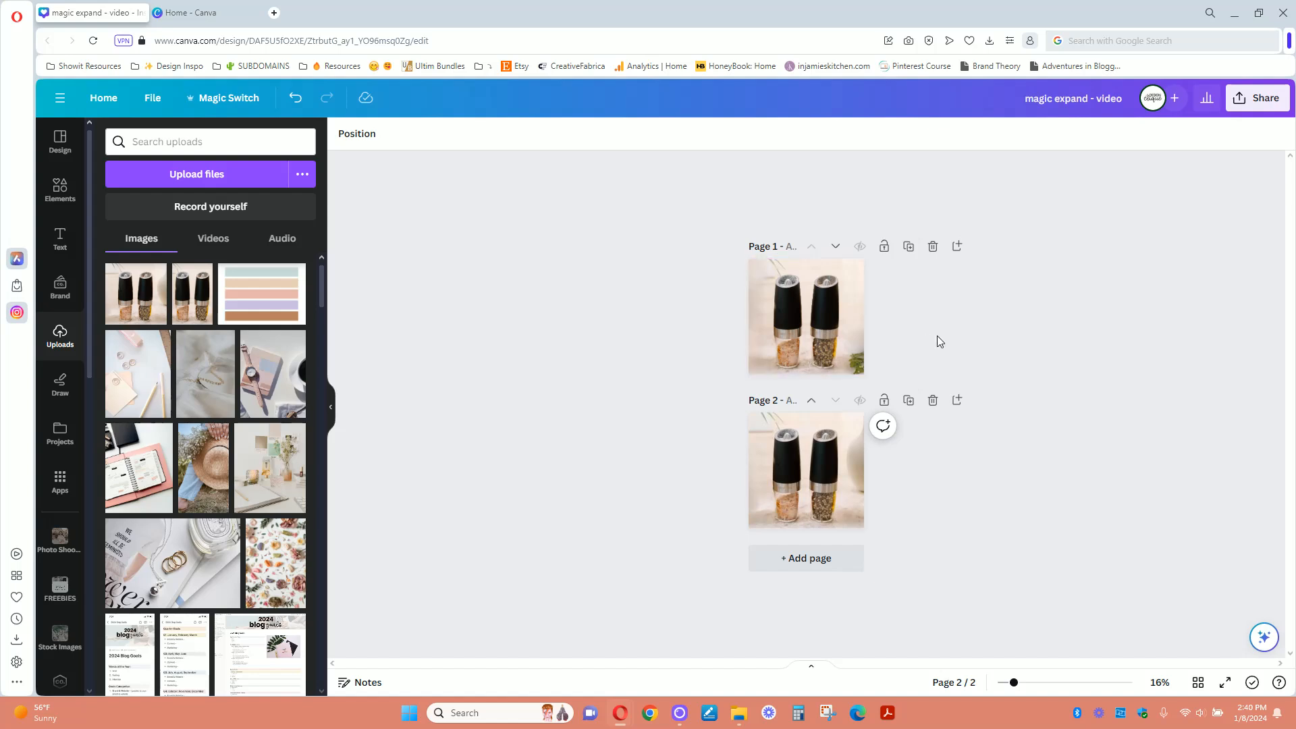
pyautogui.moveTo(1012, 691); pyautogui.dragTo(1040, 688)
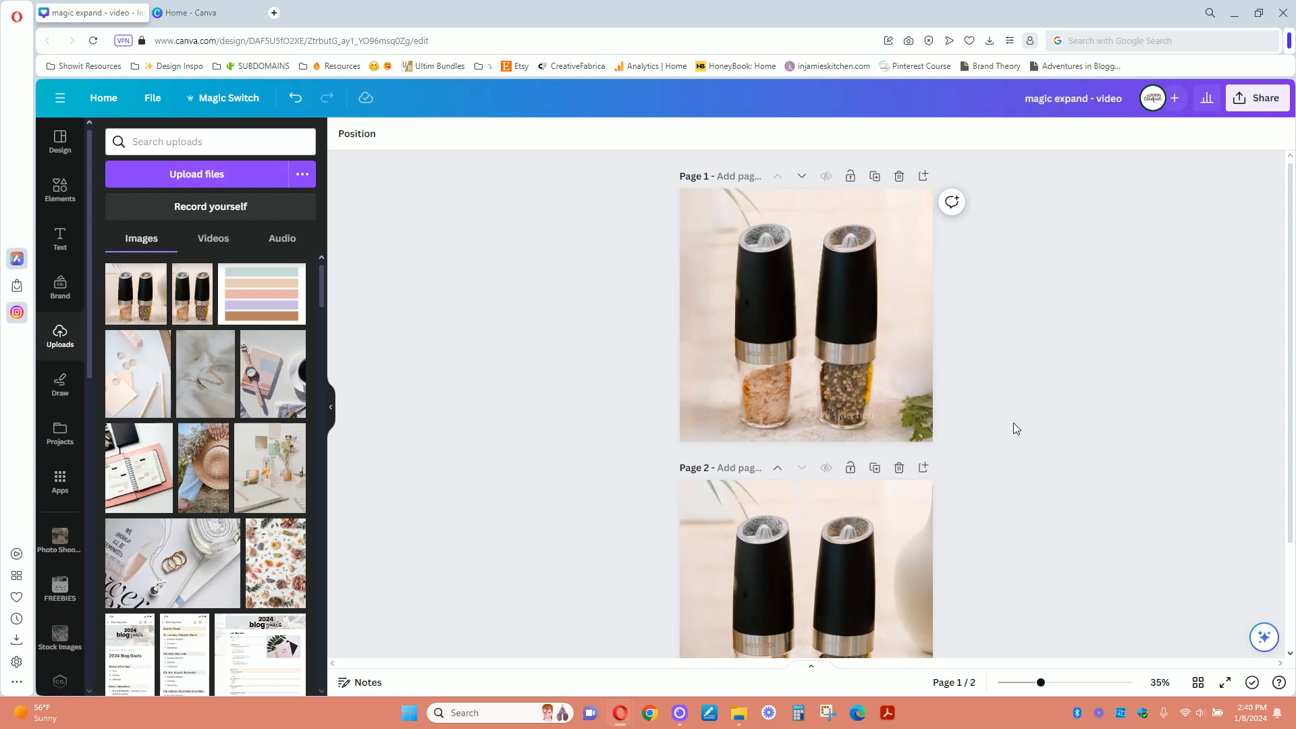
pyautogui.scroll(-2, 1015, 427)
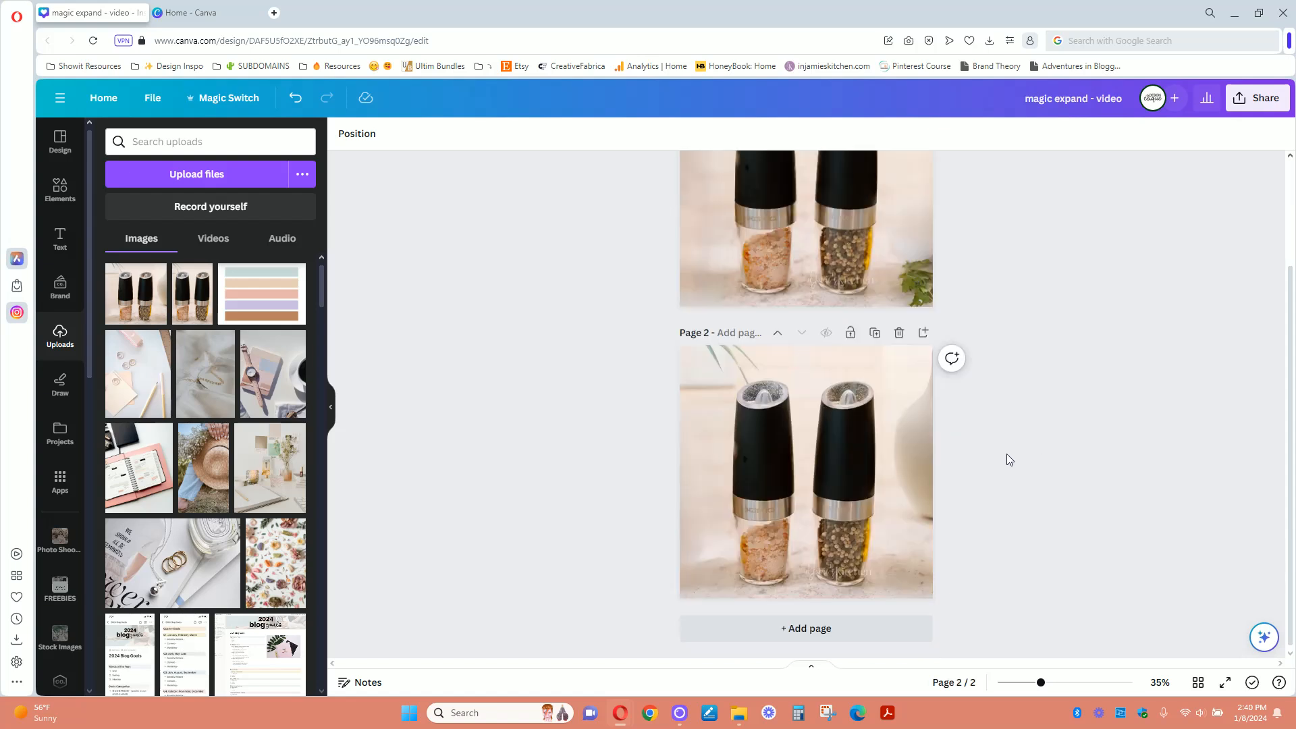
pyautogui.scroll(2, 1007, 455)
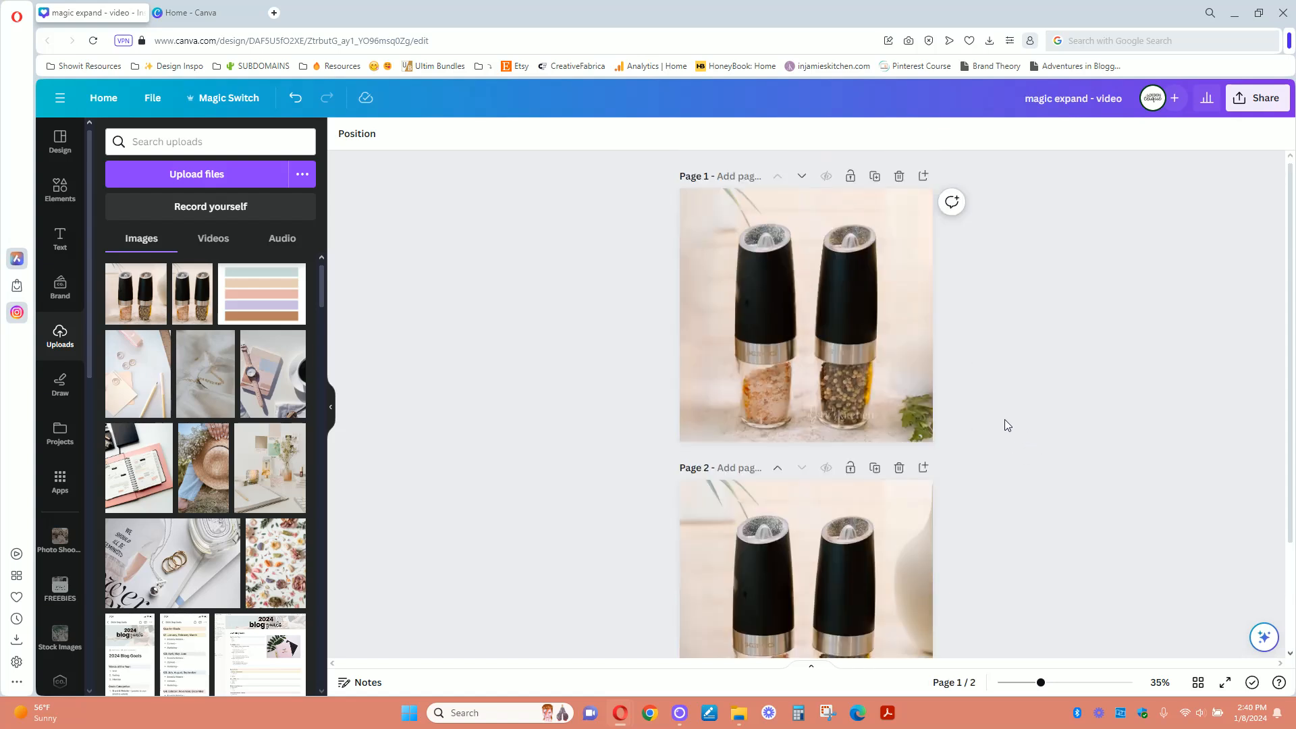